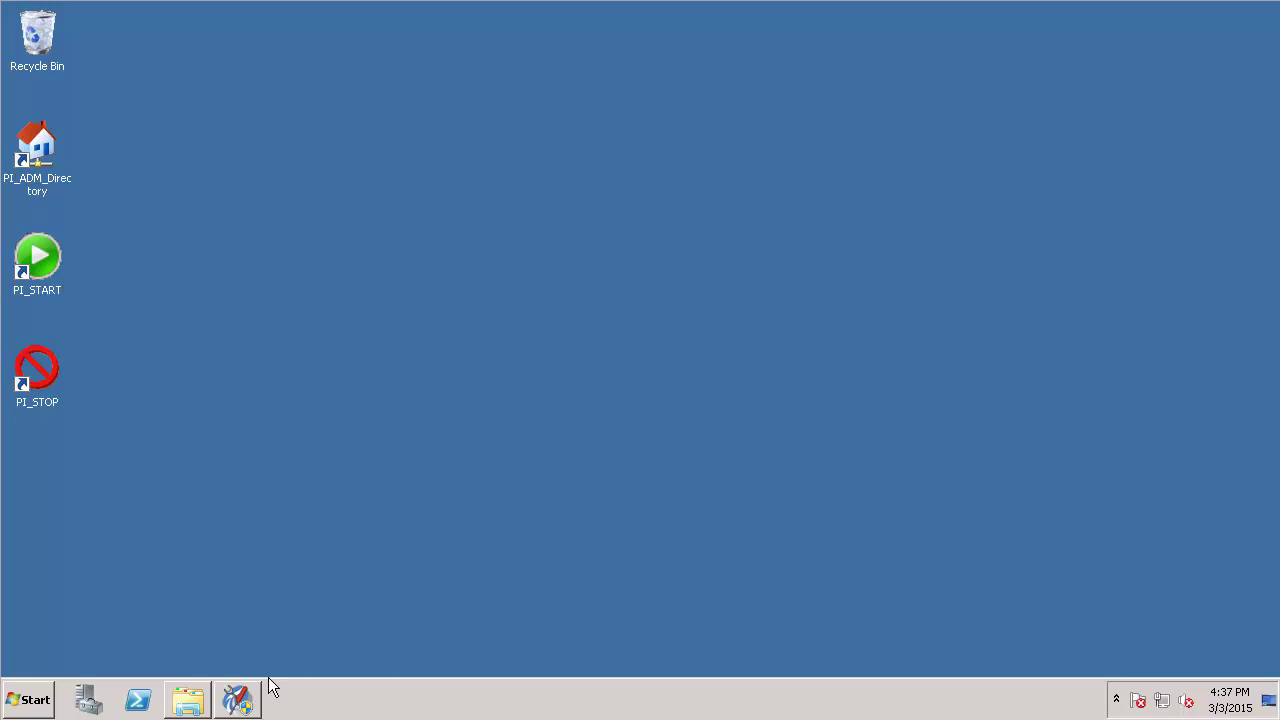
# Step: Bring up PI SMT's Archives list and select the three data archives last backed up 2/25/2015 3:15:57 PM
pyautogui.click(240, 700)
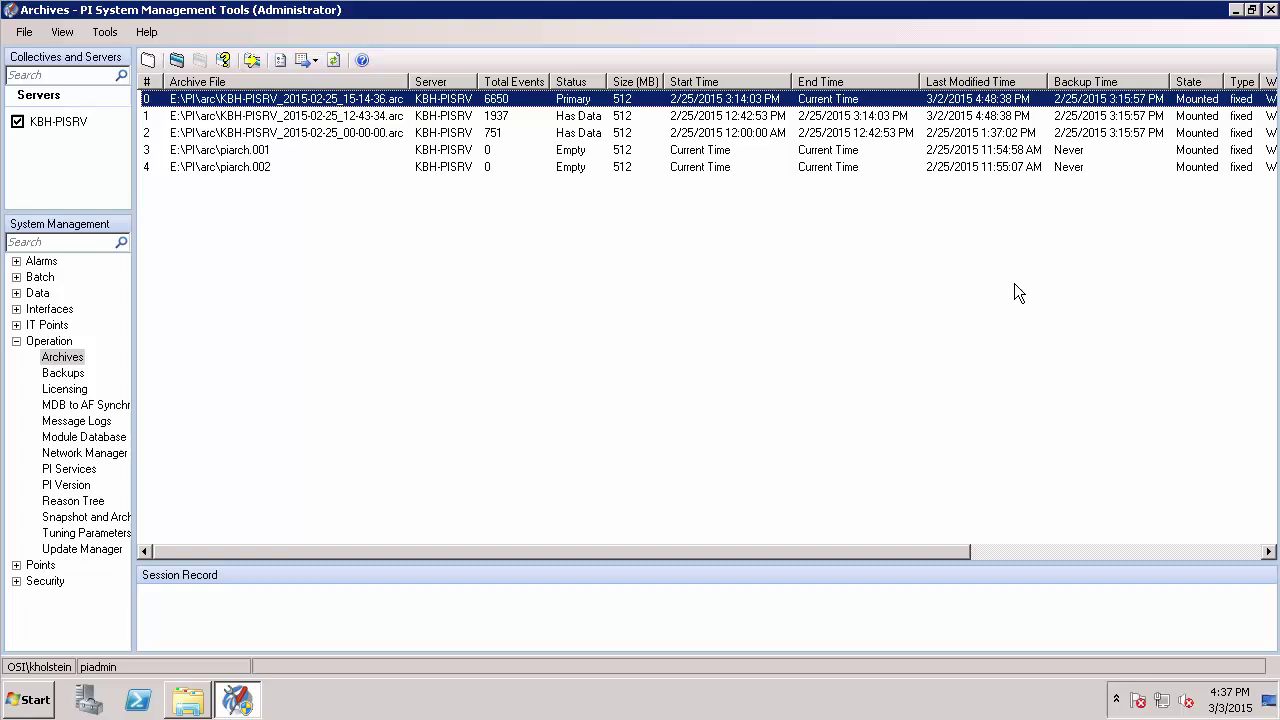
pyautogui.keyDown('shift'); pyautogui.click(945, 135); pyautogui.keyUp('shift')
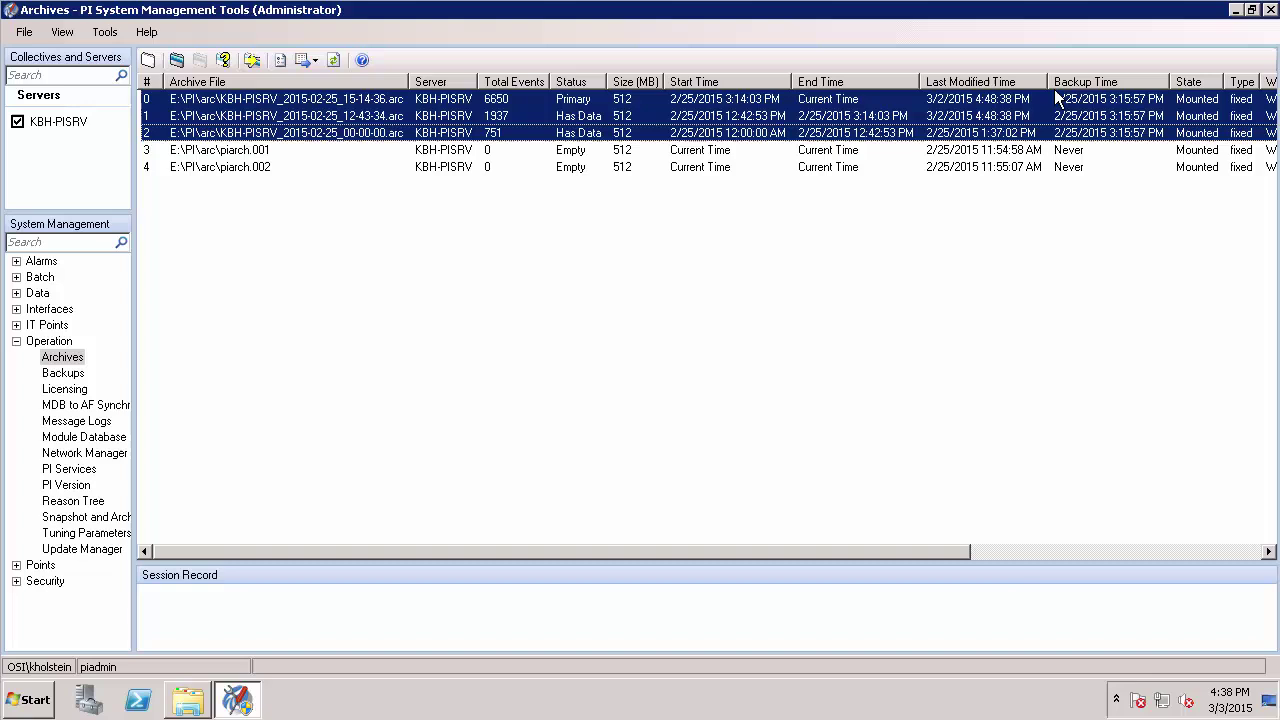
# Step: Minimize PI SMT and open G:\PIBackups in Explorer, highlighting the Automated folder
pyautogui.click(1235, 12)
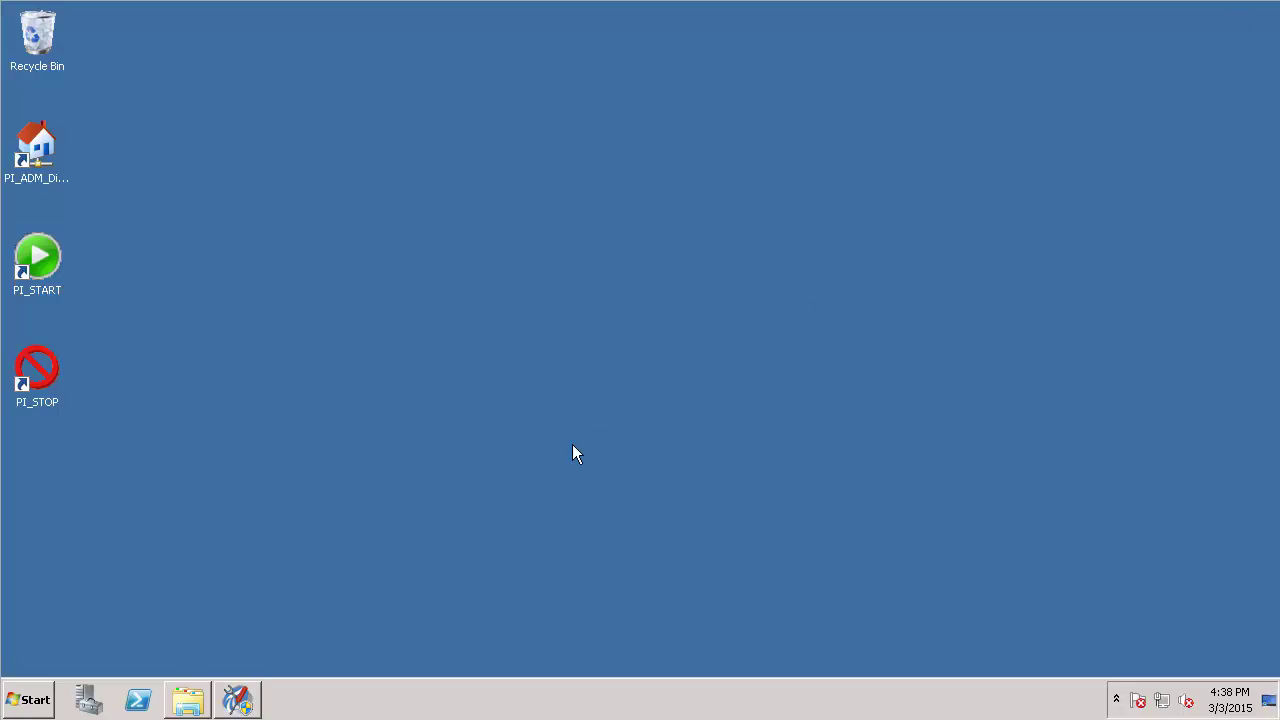
pyautogui.click(188, 700)
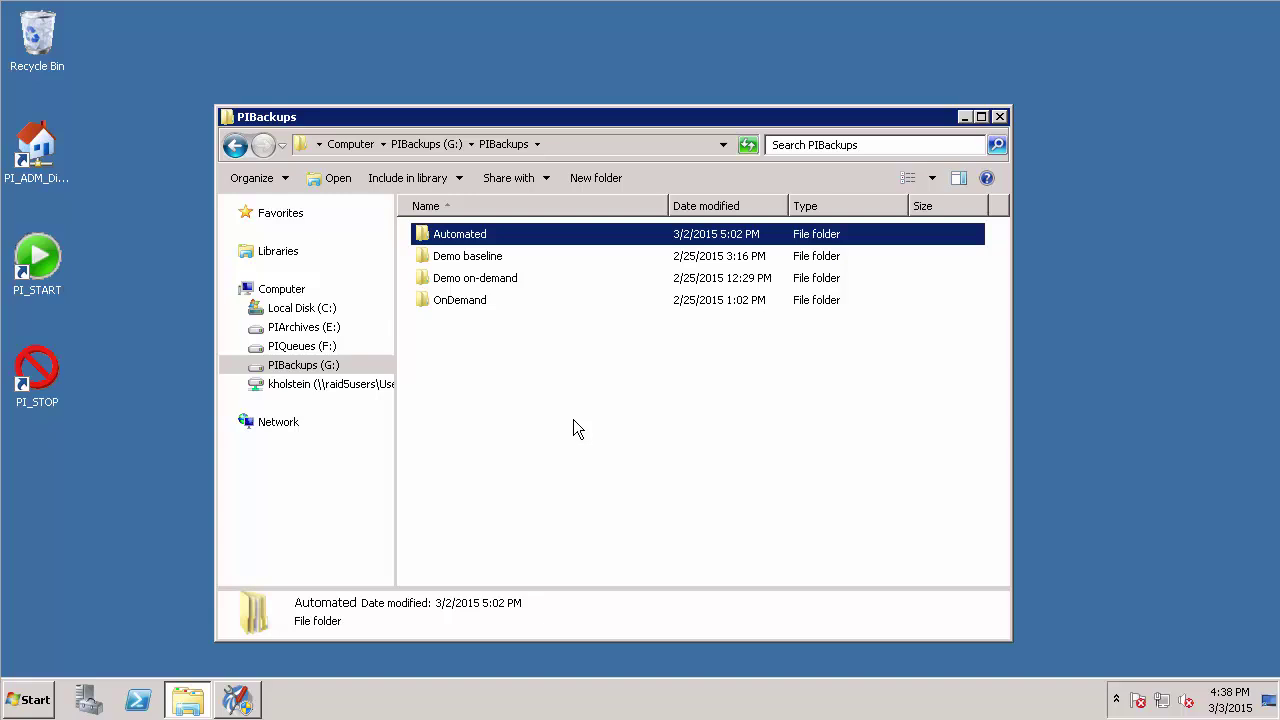
pyautogui.click(506, 236)
pyautogui.click(524, 235)
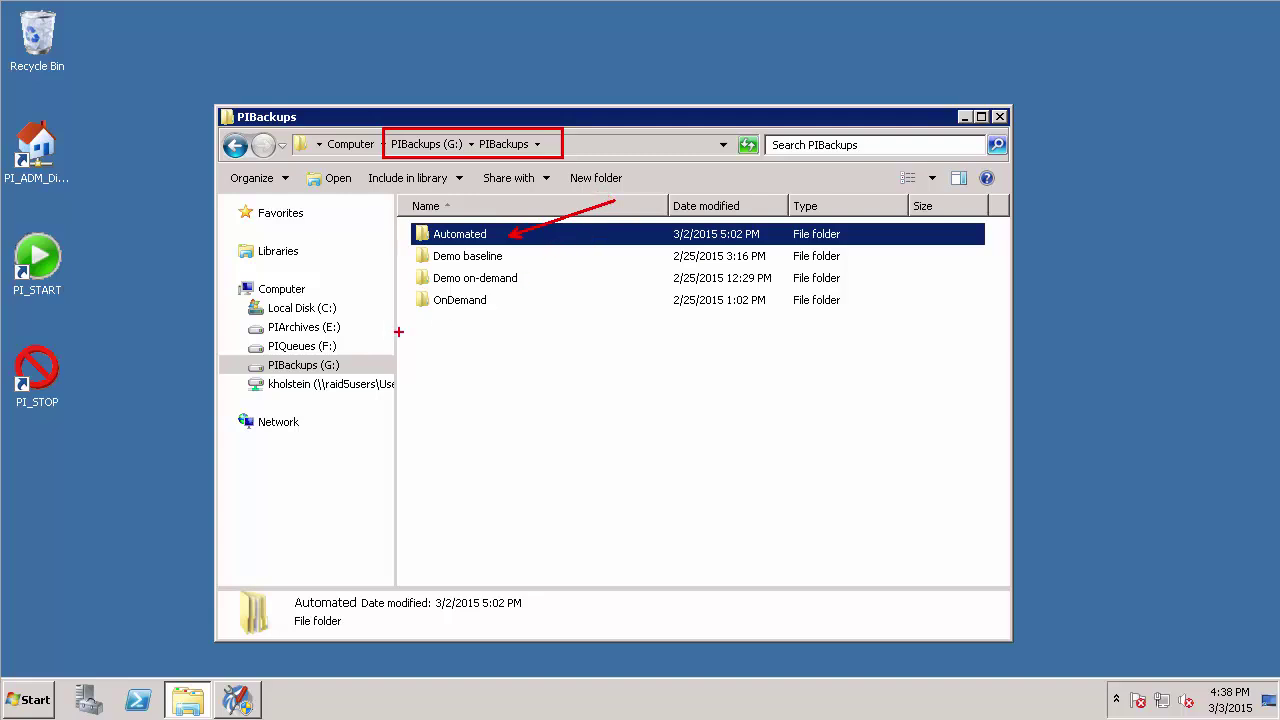
# Step: Mark the PIBackups (G:) drive and the C: and E: drives, then clear the marks and close the window
pyautogui.moveTo(349, 364); pyautogui.dragTo(445, 353)
pyautogui.moveTo(241, 297); pyautogui.dragTo(350, 337)
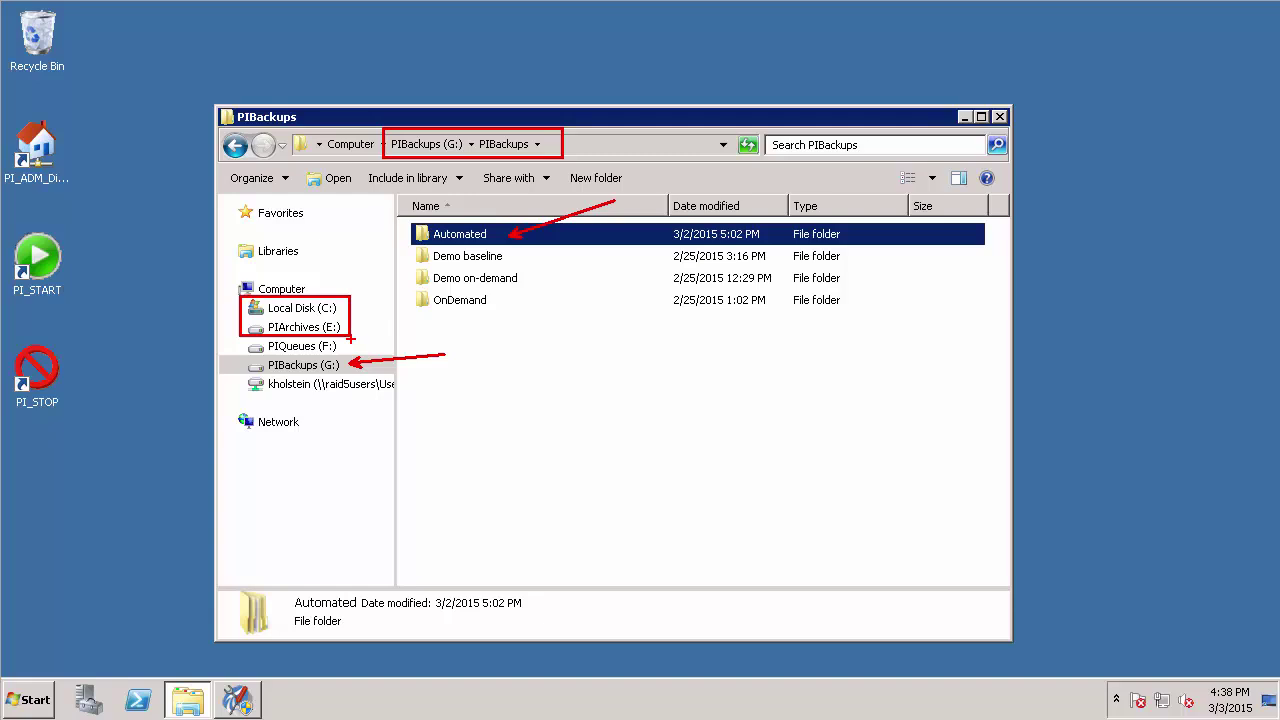
pyautogui.press('Escape')
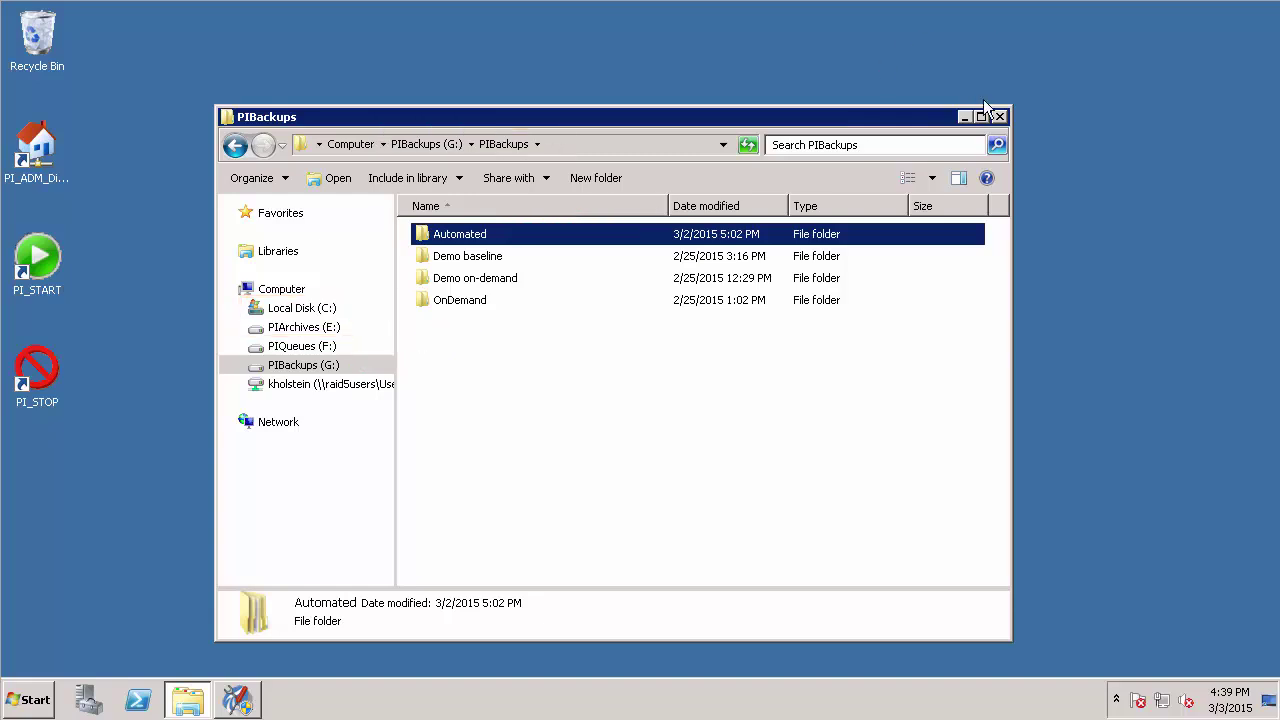
pyautogui.click(1000, 117)
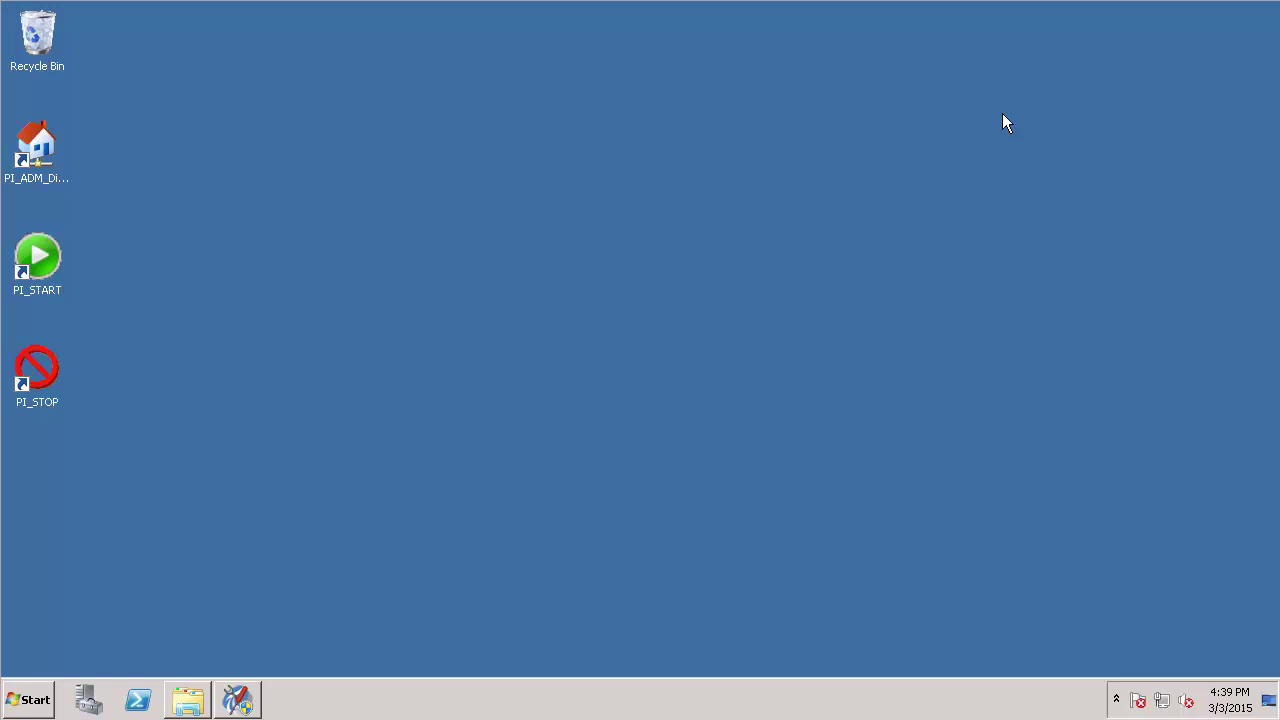
# Step: Launch Command Prompt as administrator from the Start menu
pyautogui.click(24, 704)
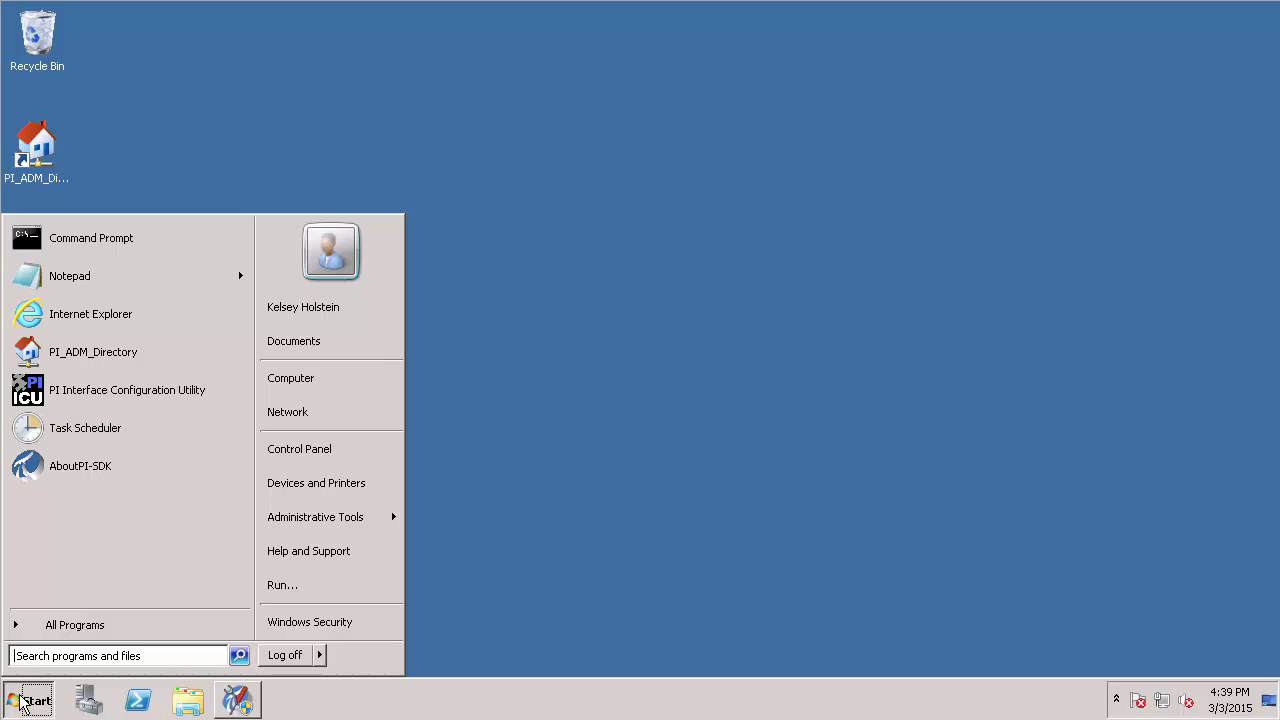
pyautogui.rightClick(129, 241)
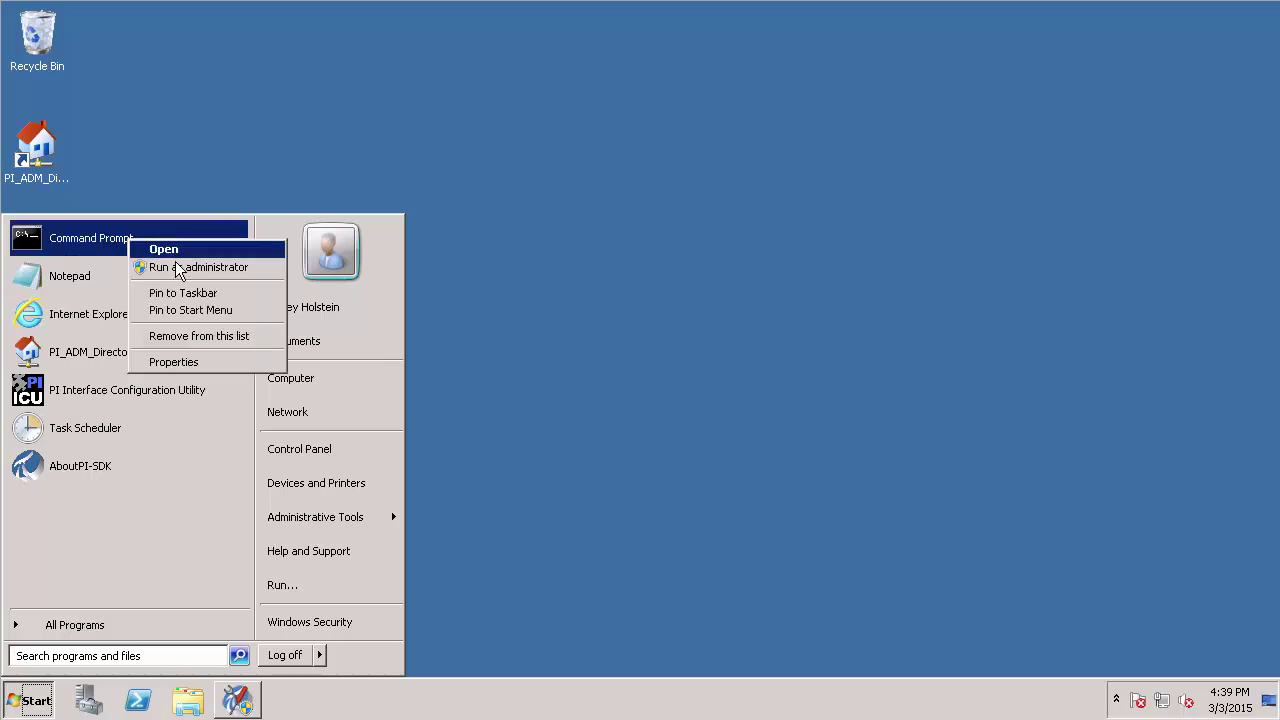
pyautogui.click(177, 268)
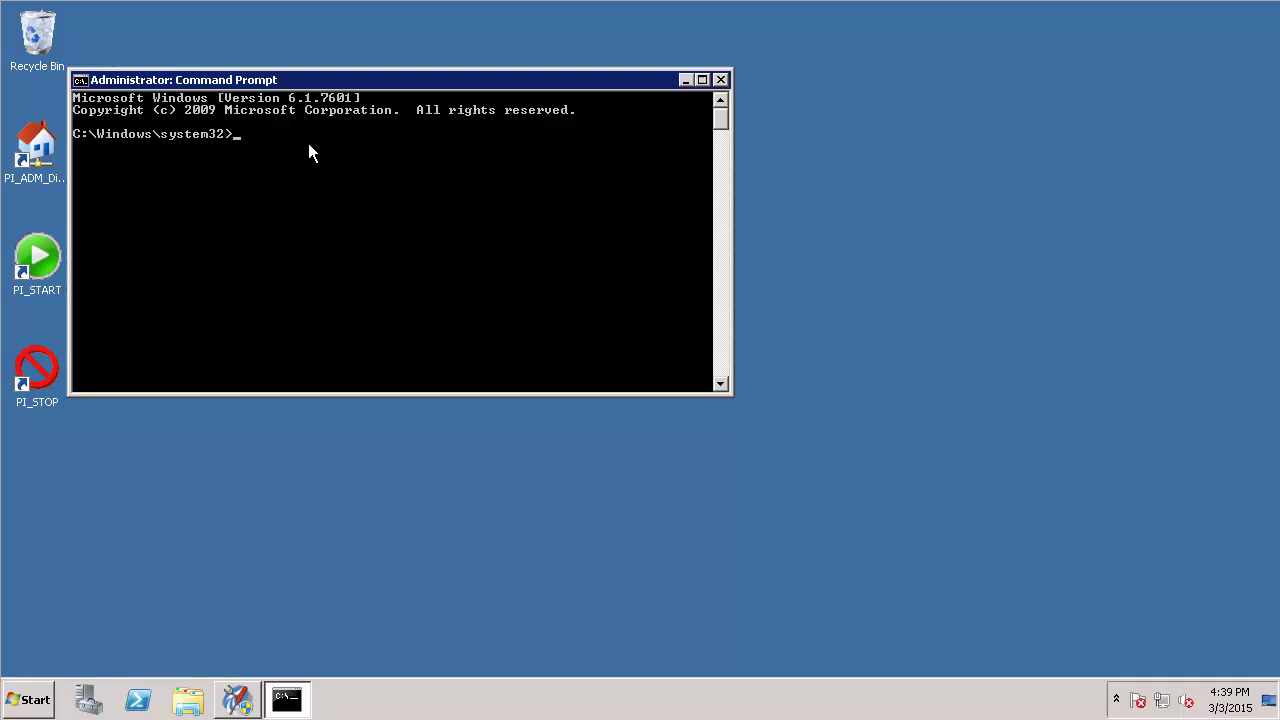
# Step: Change to %piserver%\adm and run pibackup G:\PIBackups\Automated -install to create the daily task
pyautogui.write('cd /d %piserver%')
pyautogui.press('Return')
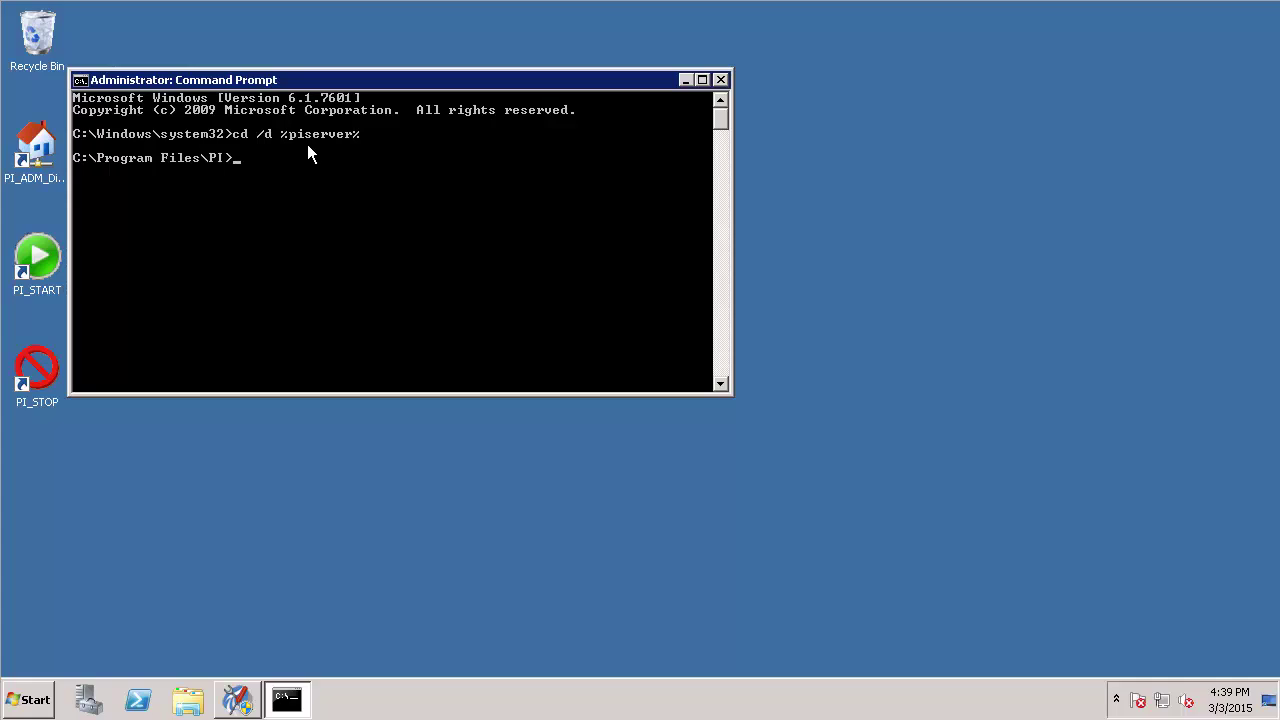
pyautogui.write('cd adm')
pyautogui.press('Return')
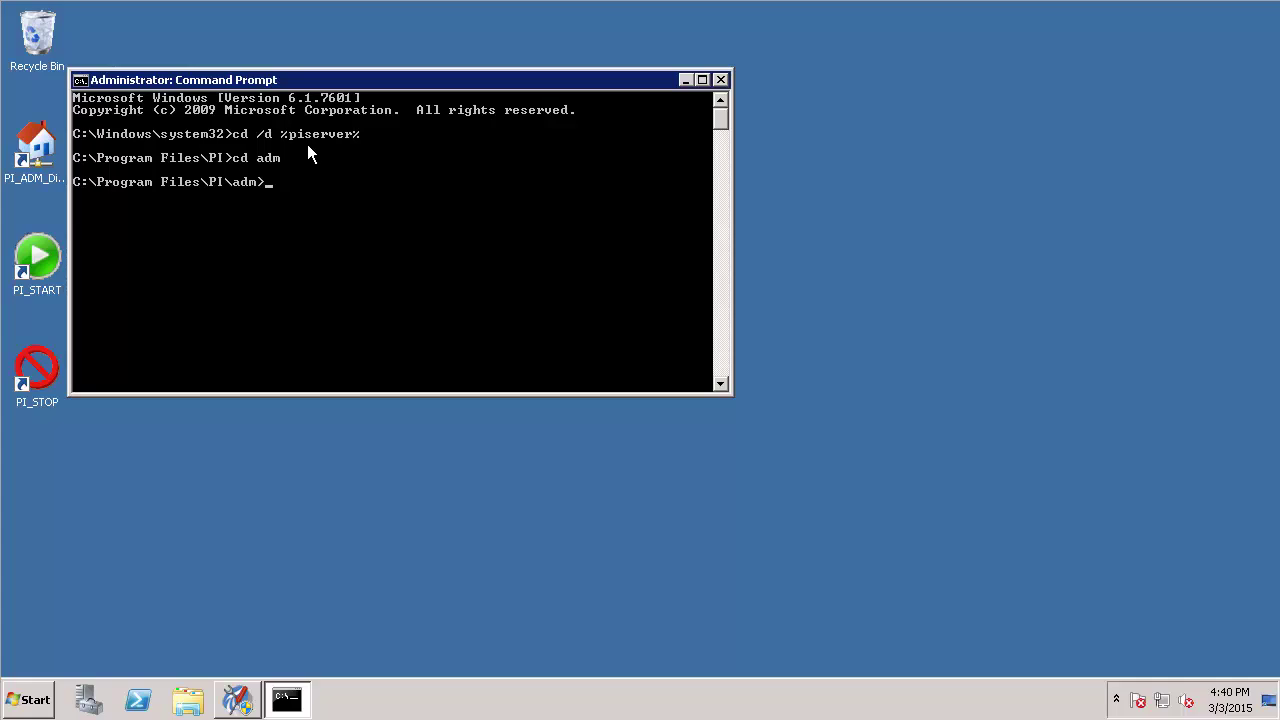
pyautogui.write('pibackup G:\\')
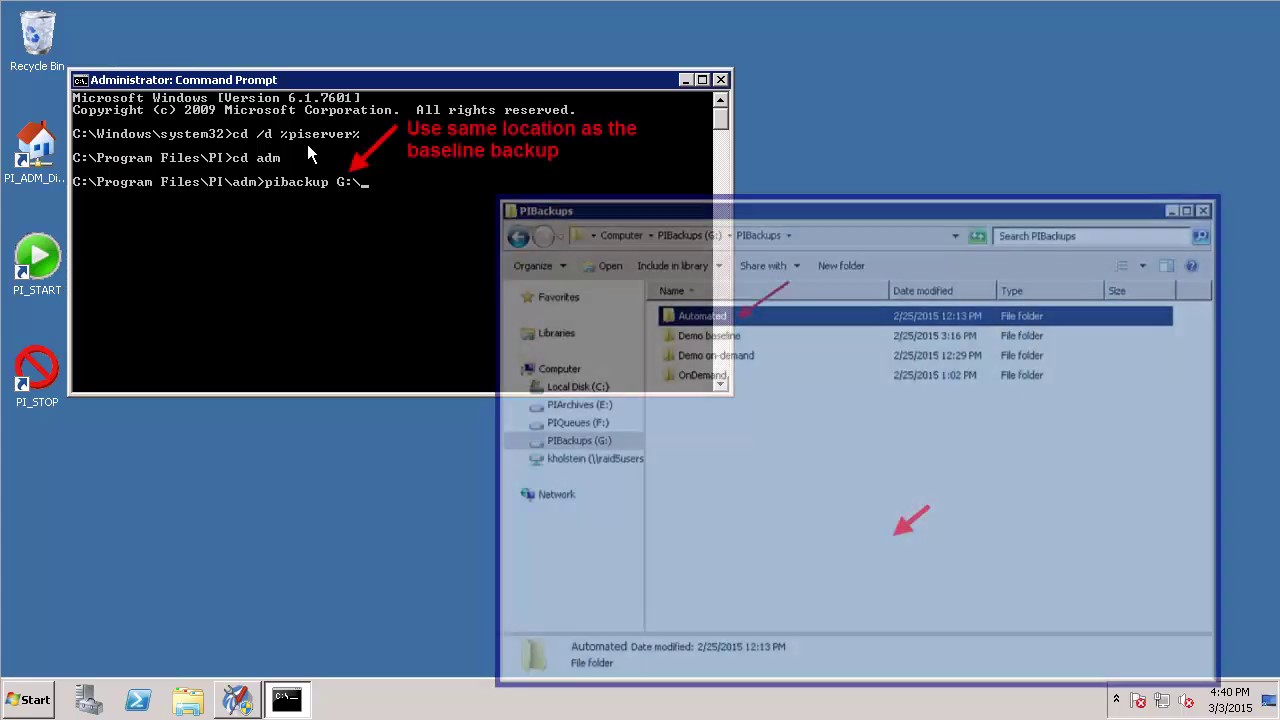
pyautogui.write('PIBack')
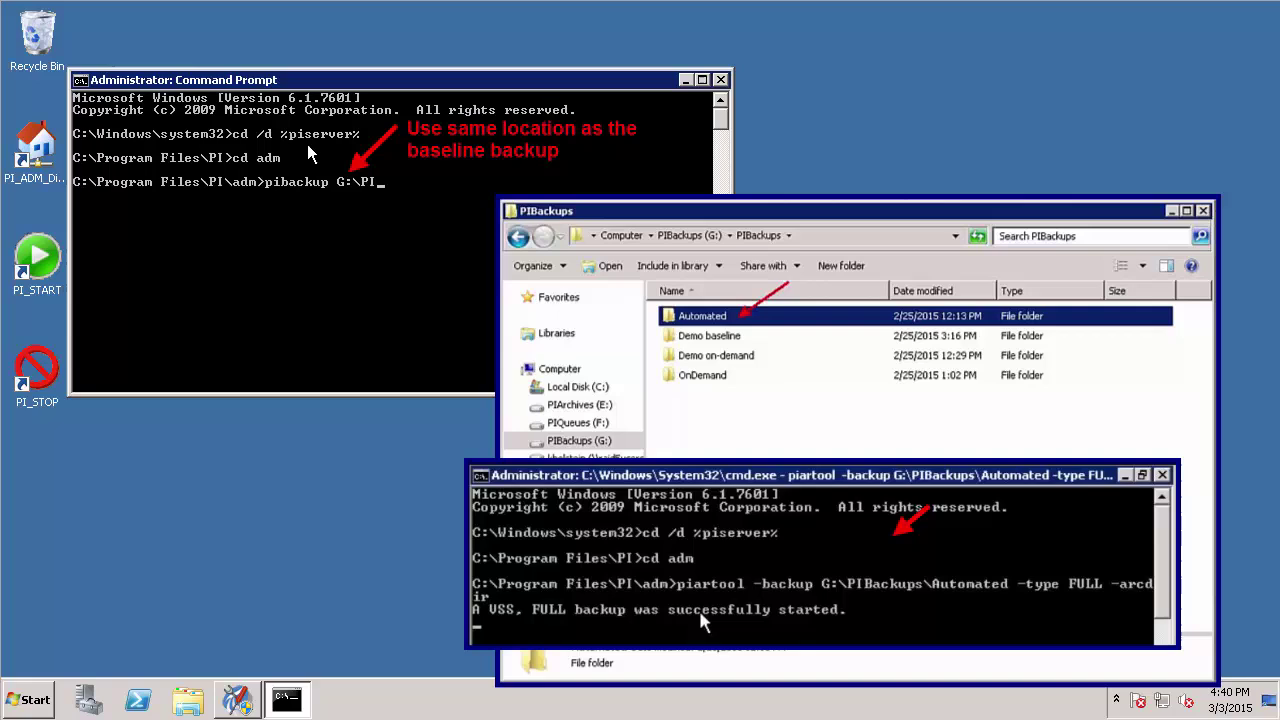
pyautogui.write('ups\\Automated')
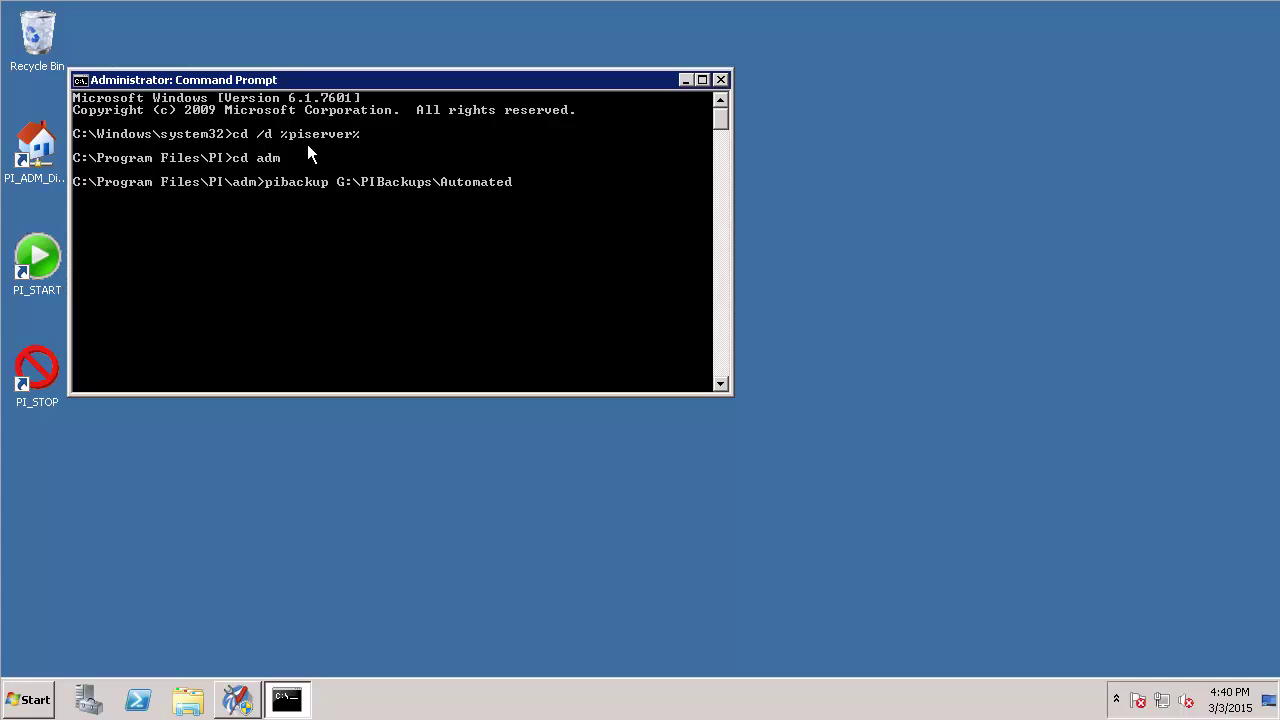
pyautogui.write(' -install')
pyautogui.press('Return')
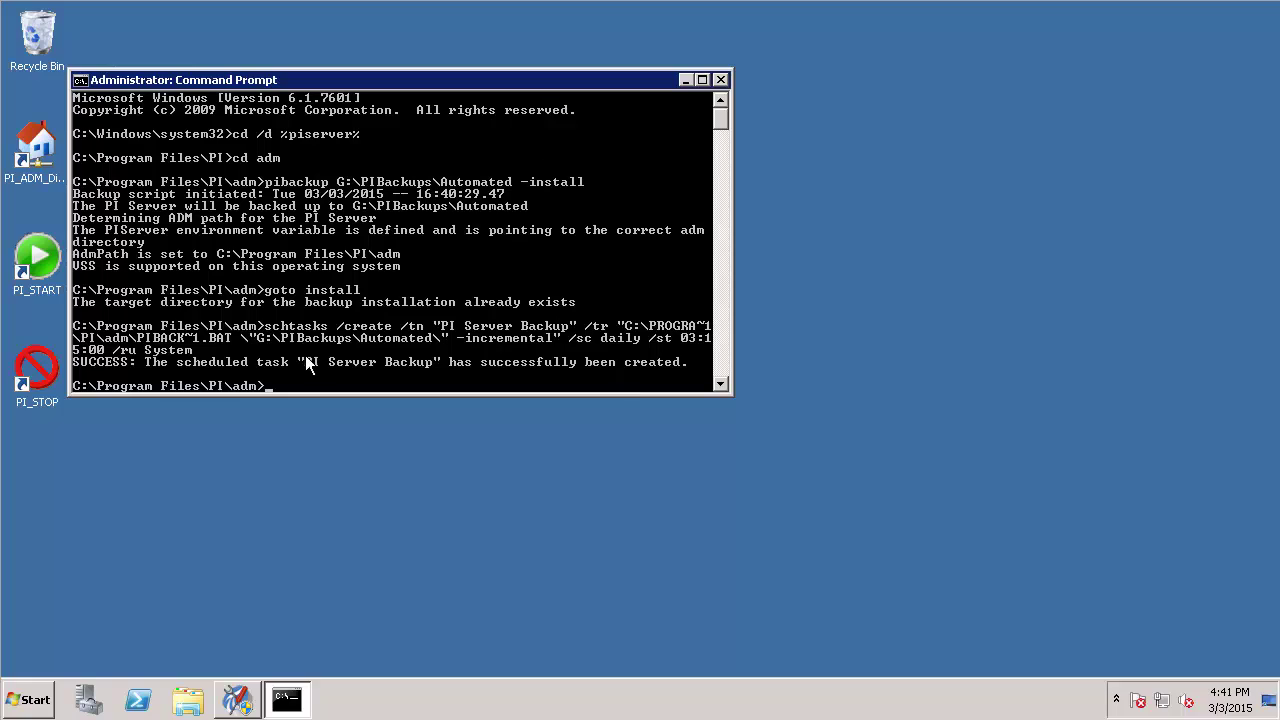
# Step: Open Task Scheduler and view the Task Scheduler Library with the Name column widened
pyautogui.click(35, 700)
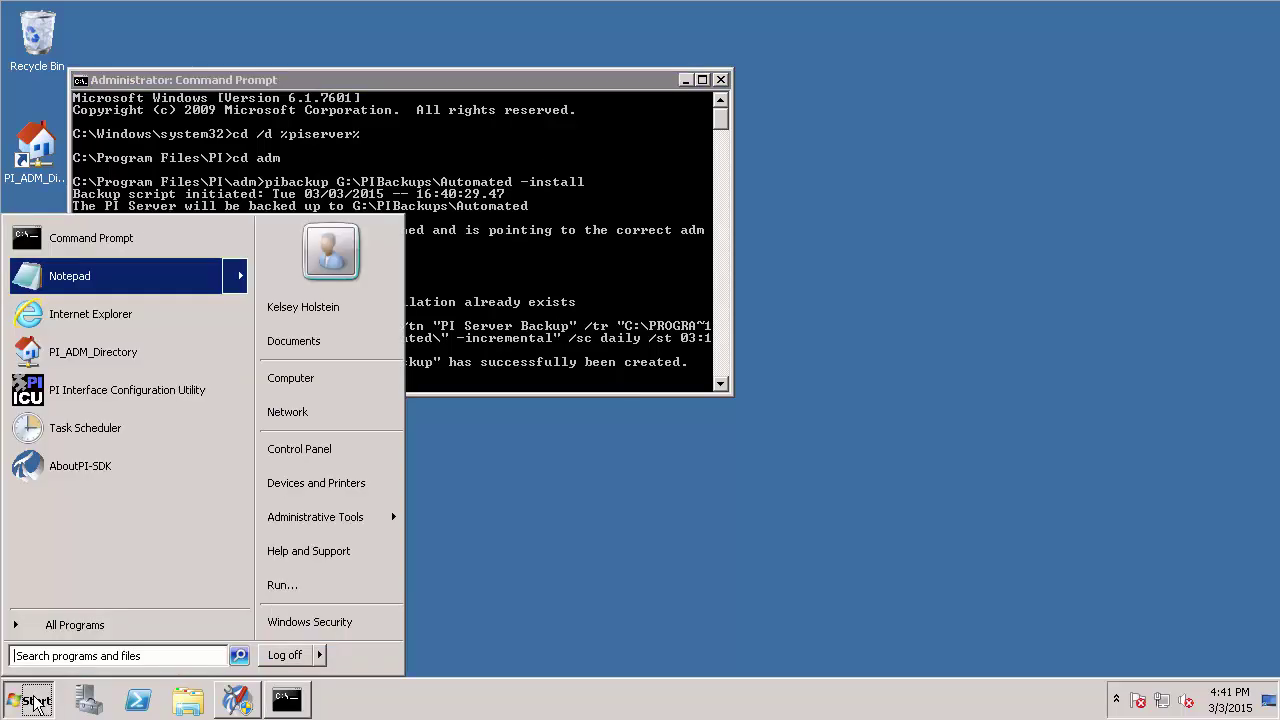
pyautogui.write('task')
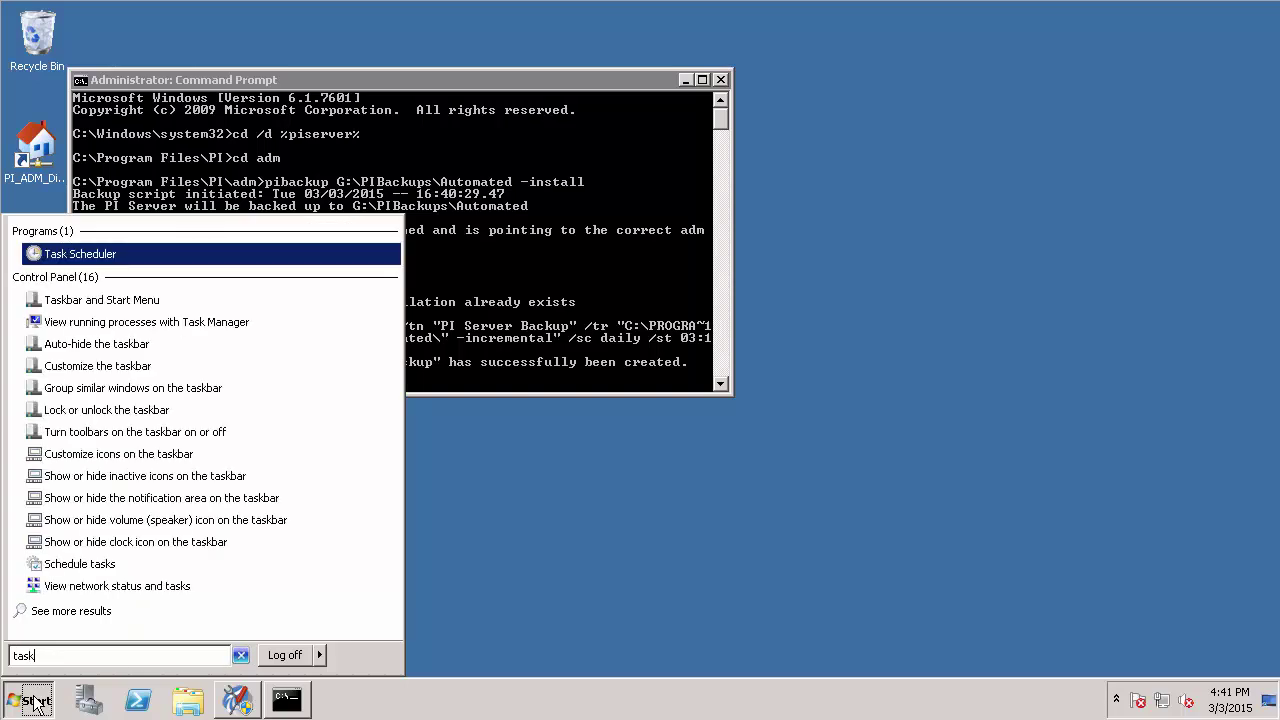
pyautogui.press('Return')
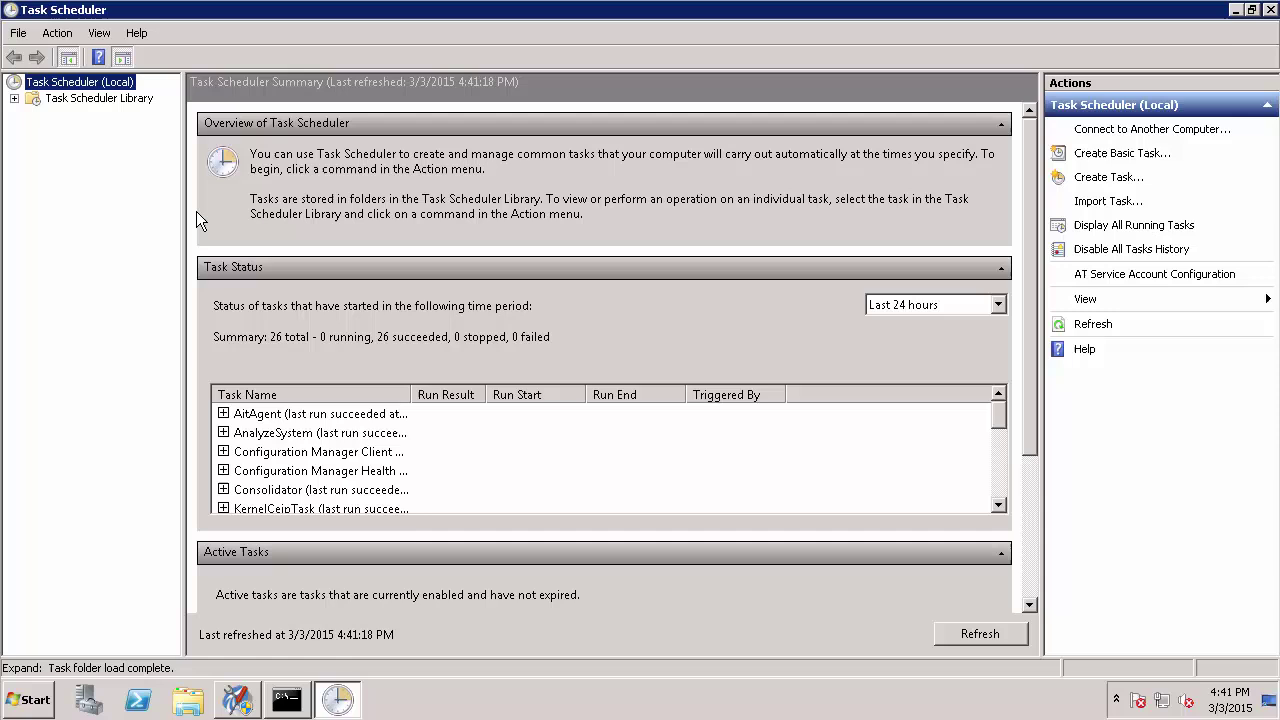
pyautogui.click(100, 98)
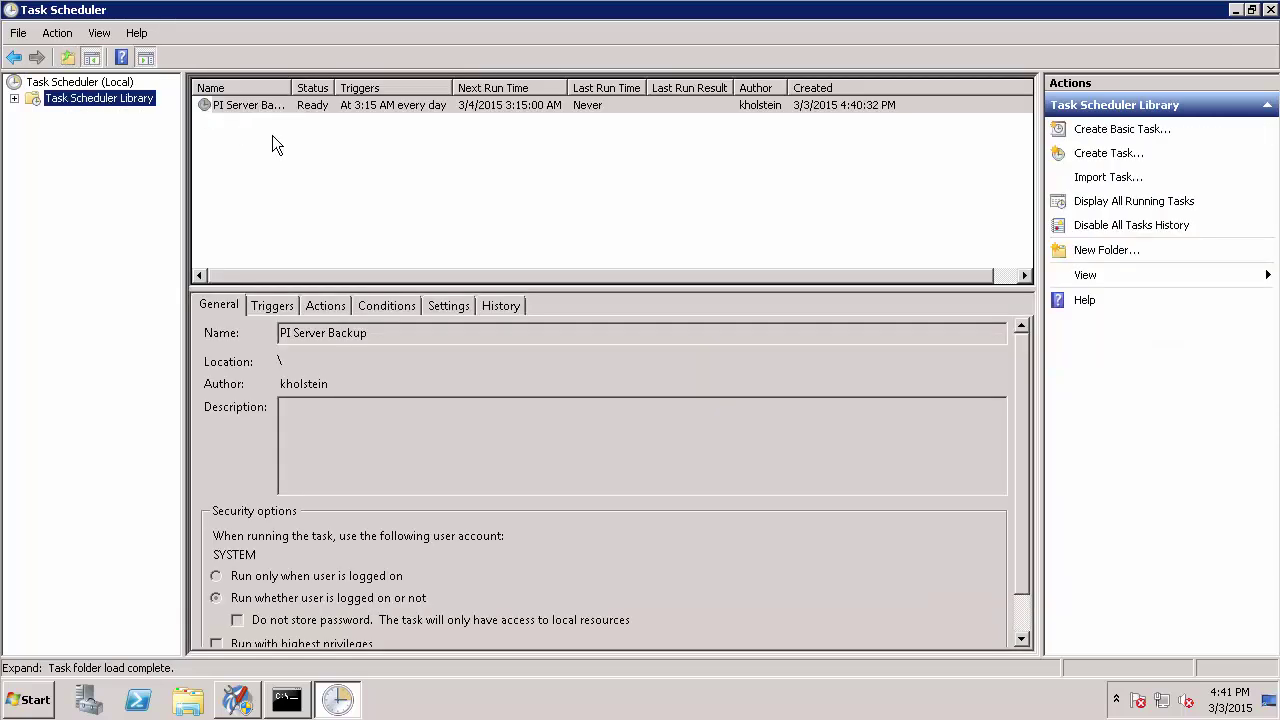
pyautogui.moveTo(291, 88); pyautogui.dragTo(320, 88)
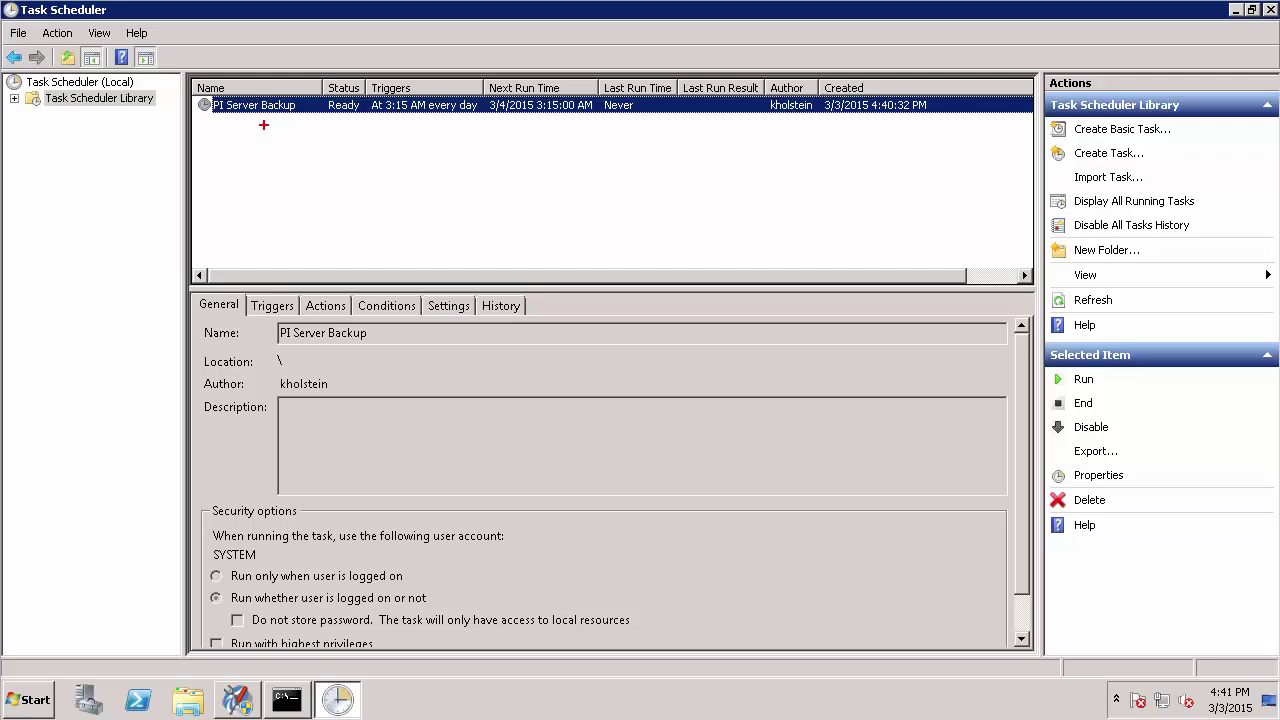
# Step: Highlight the PI Server Backup task and its daily 3:15 AM trigger
pyautogui.moveTo(255, 186); pyautogui.dragTo(255, 123)
pyautogui.moveTo(416, 123); pyautogui.dragTo(419, 192)
pyautogui.press('Escape')
# Step: Open PI Server Backup's properties and inspect its enabled Daily 3:15 AM trigger
pyautogui.doubleClick(278, 105)
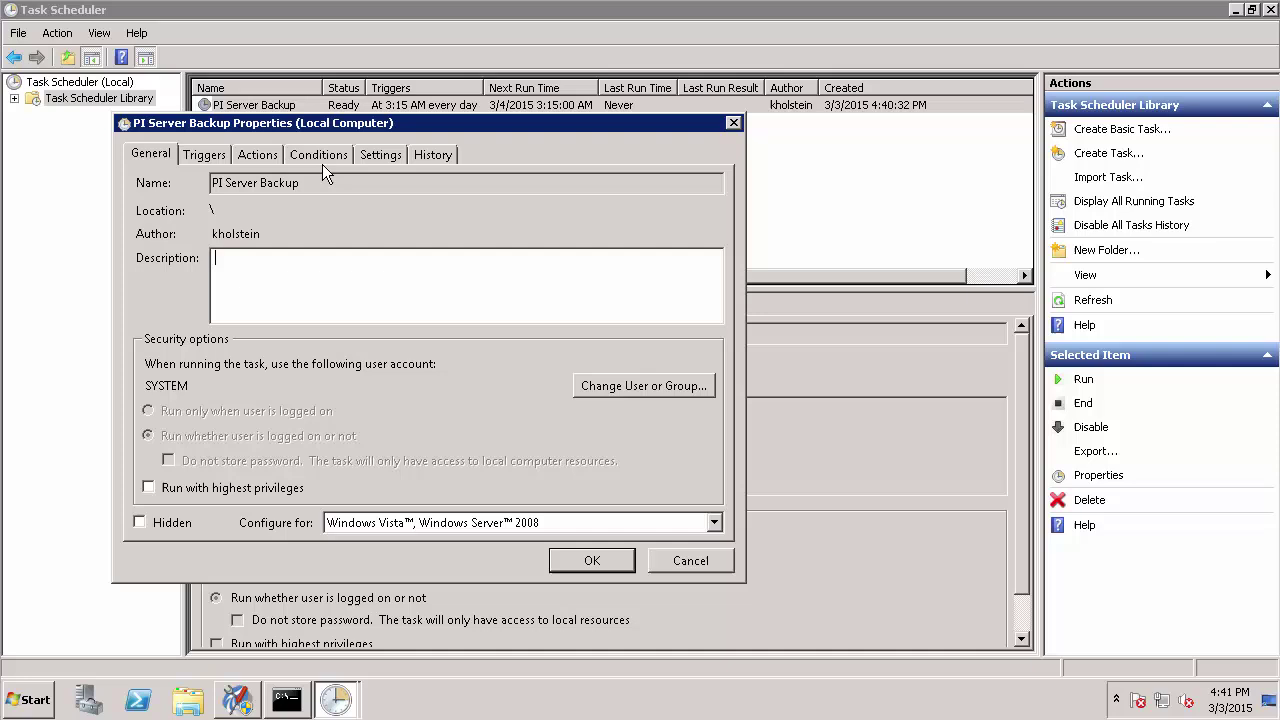
pyautogui.click(204, 158)
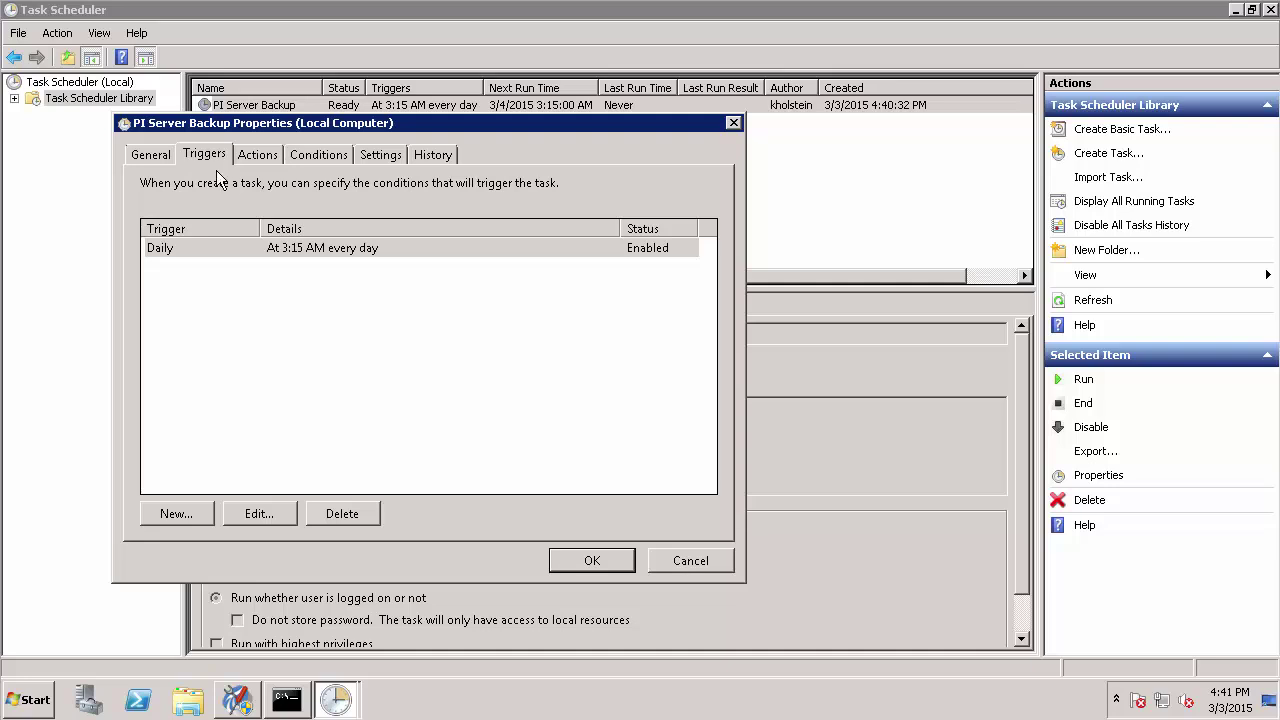
pyautogui.click(330, 248)
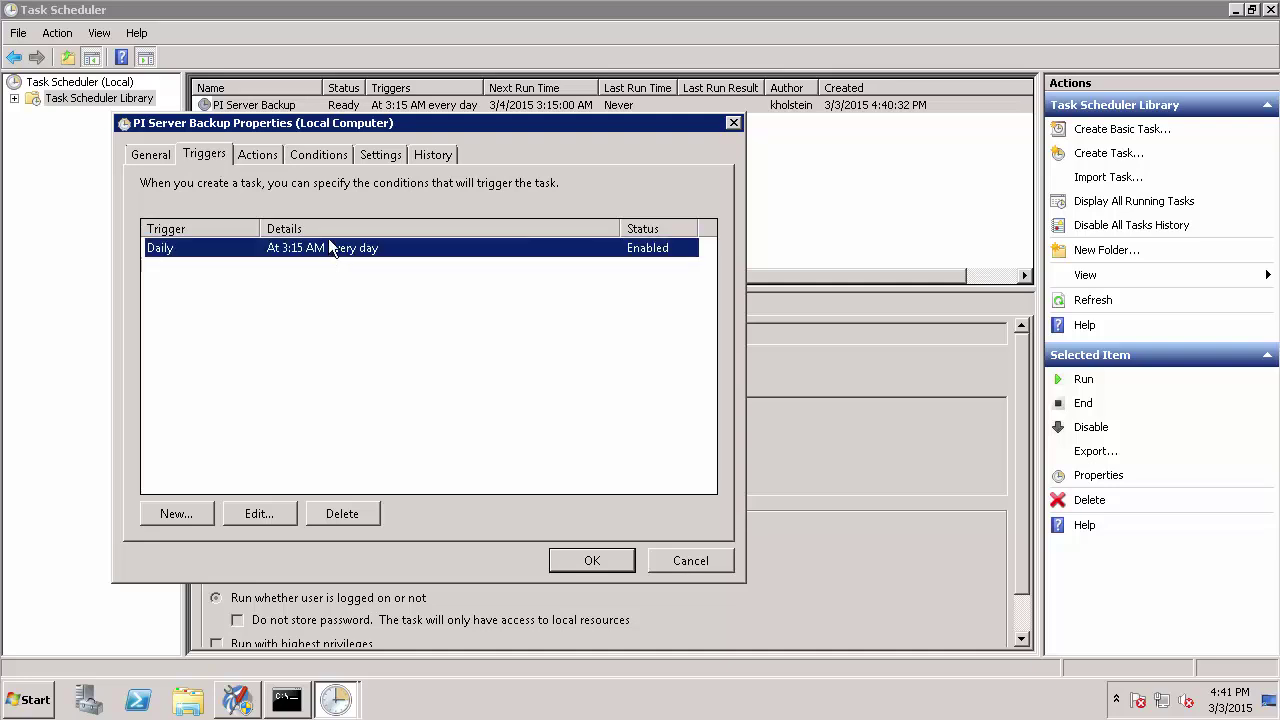
pyautogui.click(437, 247)
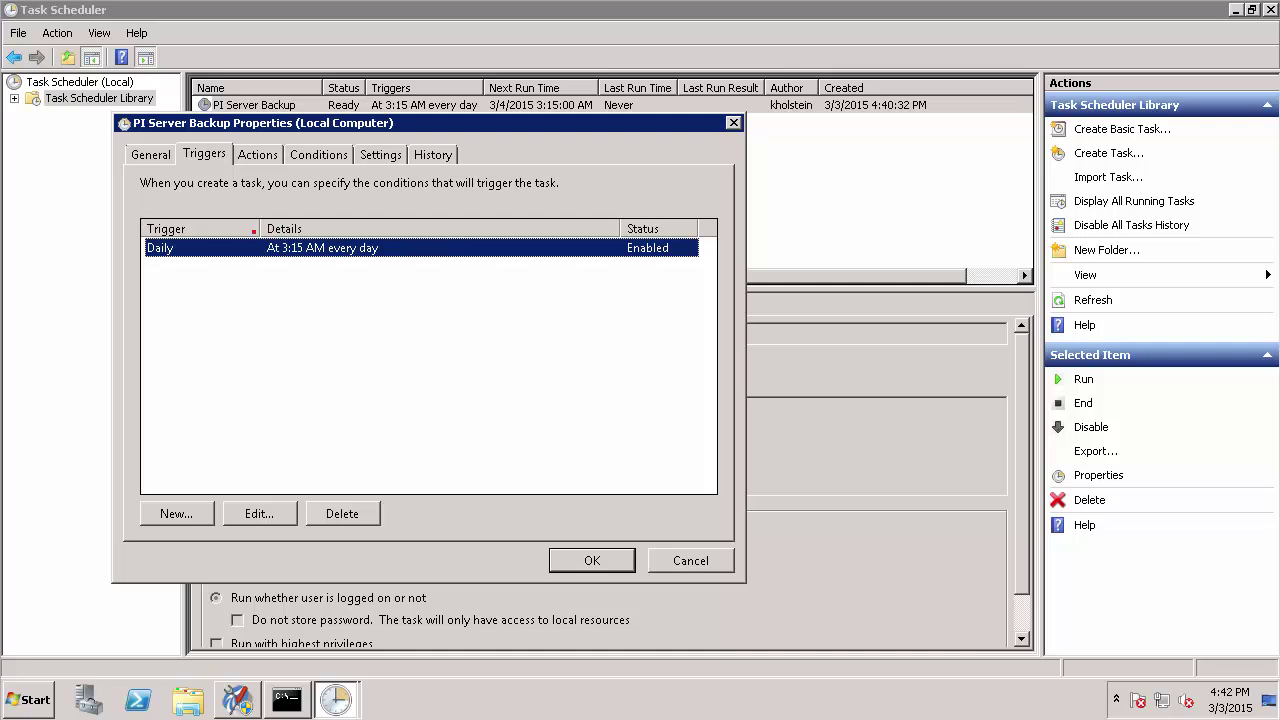
pyautogui.moveTo(254, 231); pyautogui.dragTo(390, 266)
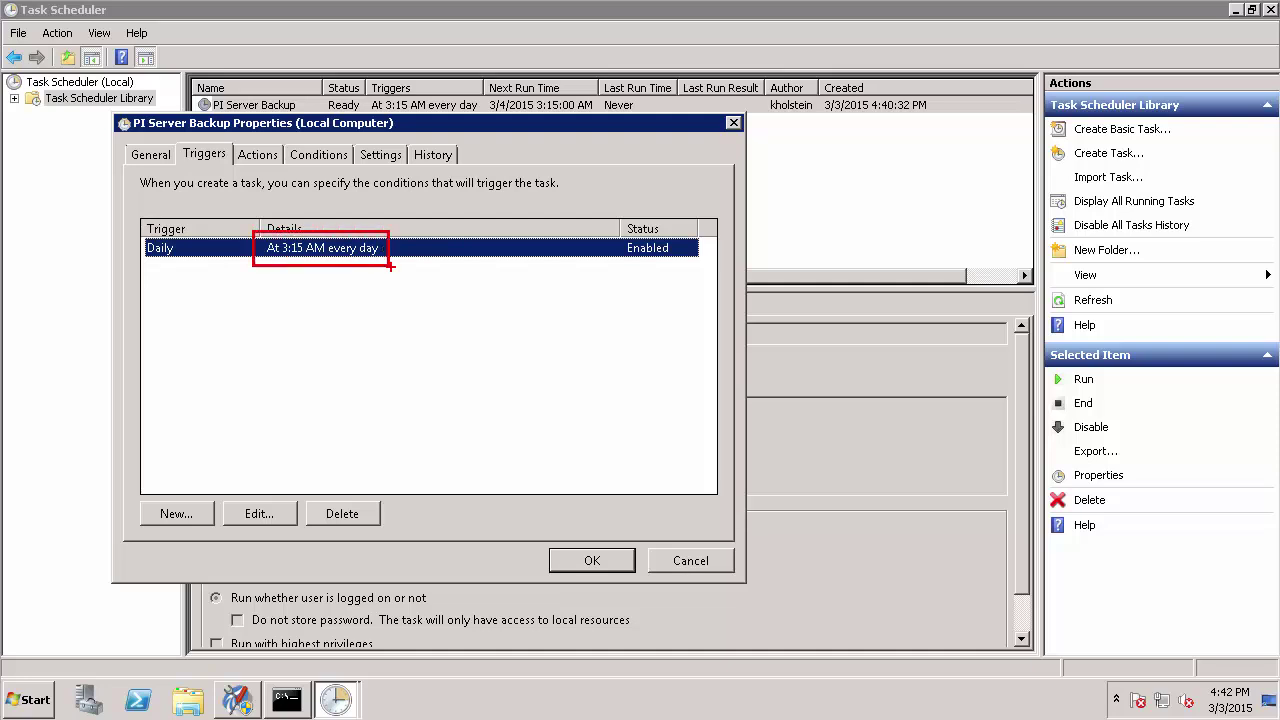
# Step: Show the task's action and widen Details to read the full PIBACK~1.BAT command ending in -incremental
pyautogui.click(268, 160)
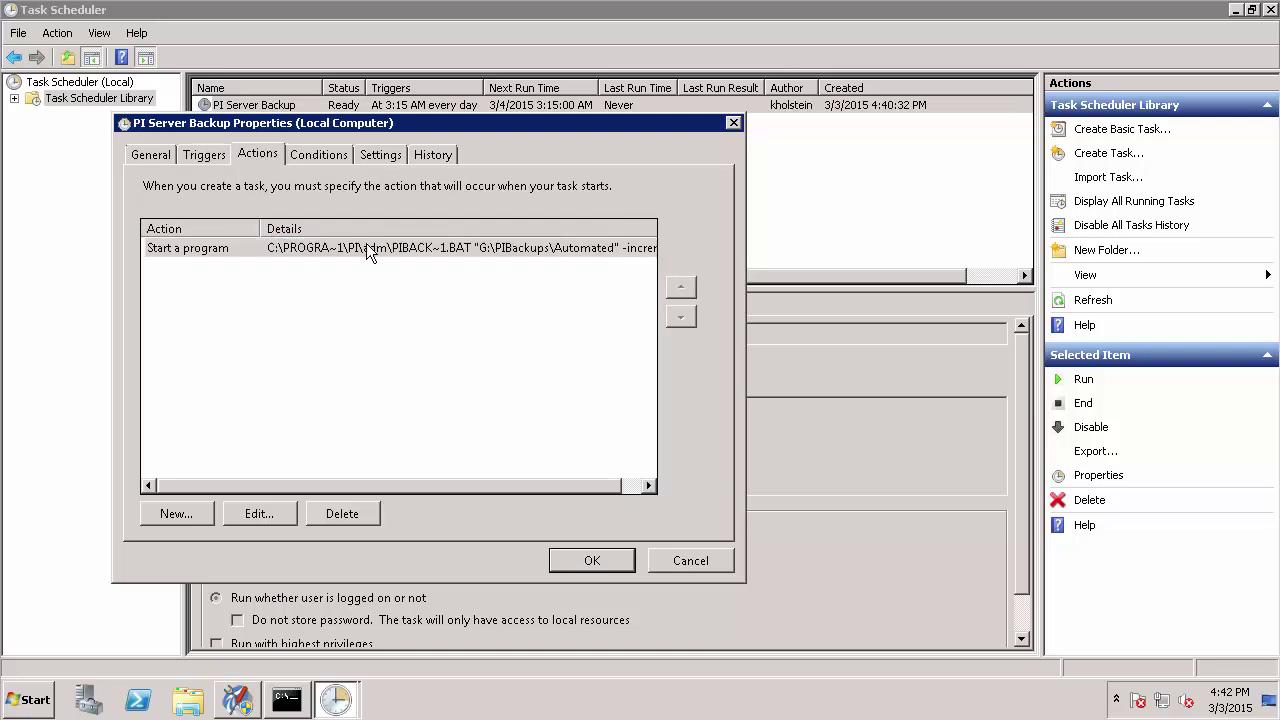
pyautogui.moveTo(258, 229); pyautogui.dragTo(231, 229)
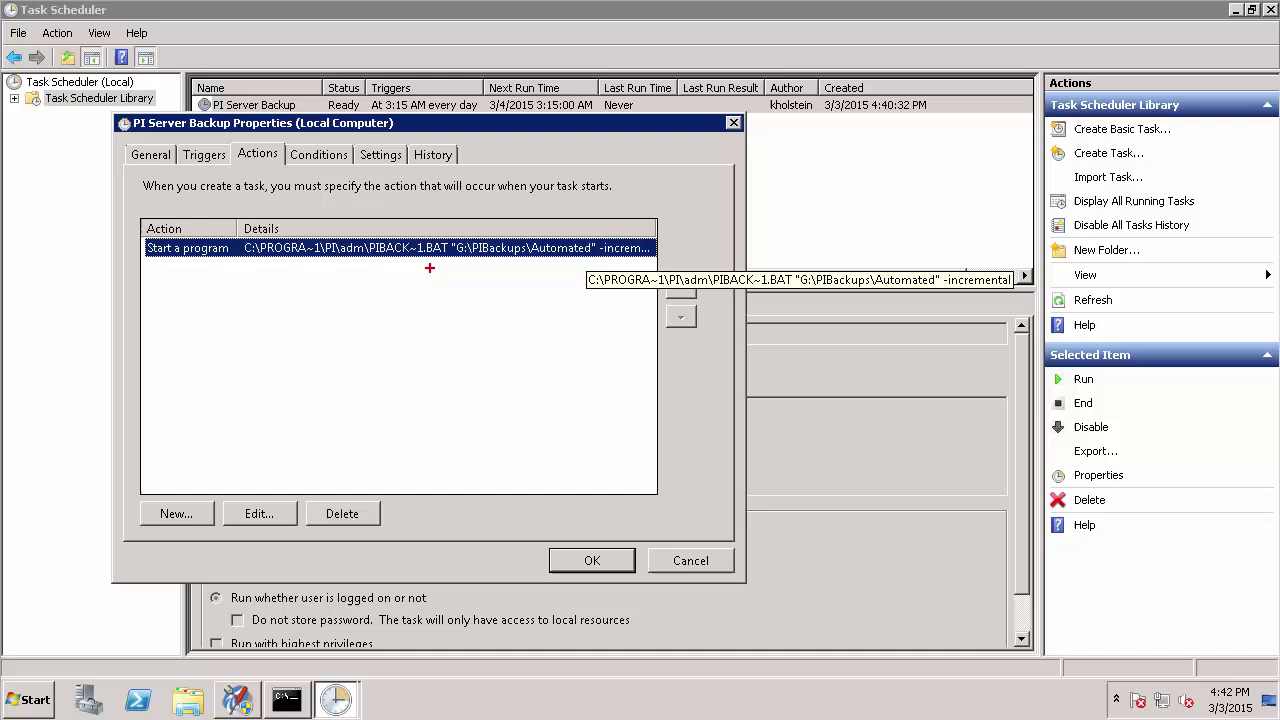
pyautogui.moveTo(406, 282); pyautogui.dragTo(401, 324)
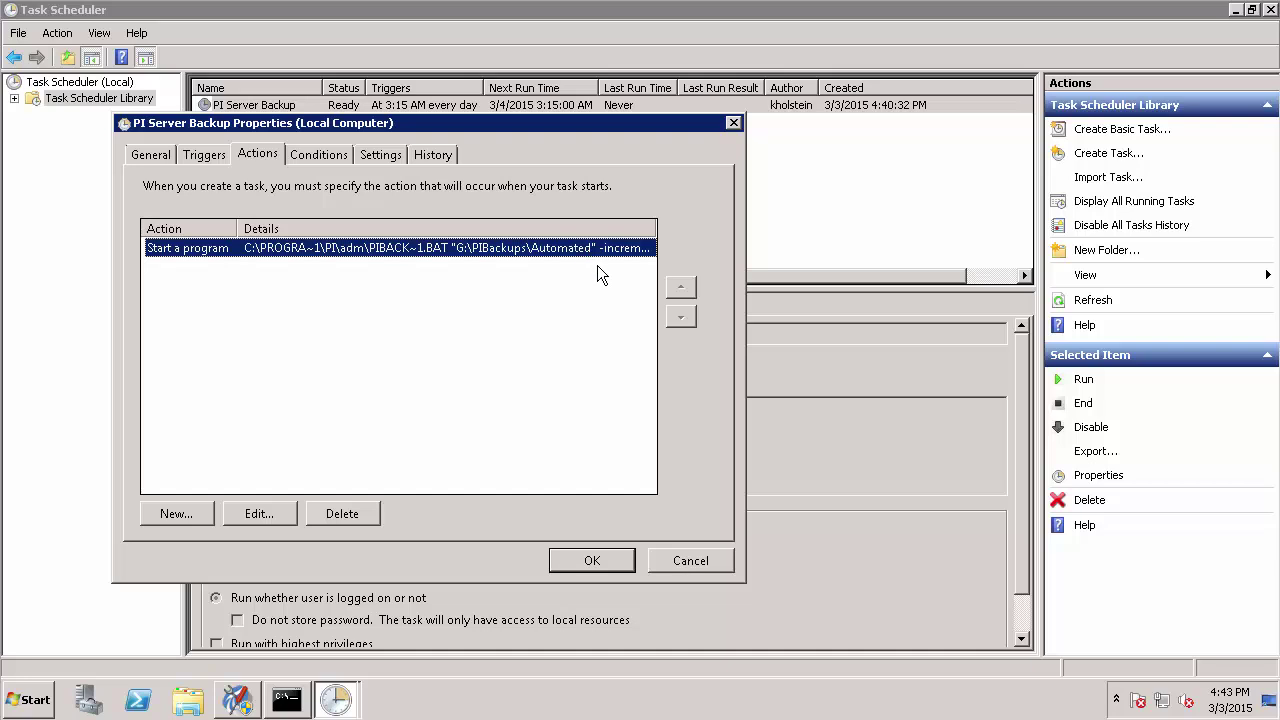
# Step: Open Explorer and browse to the %piserver% folder, then to the %pihome% PIPC folder
pyautogui.click(188, 700)
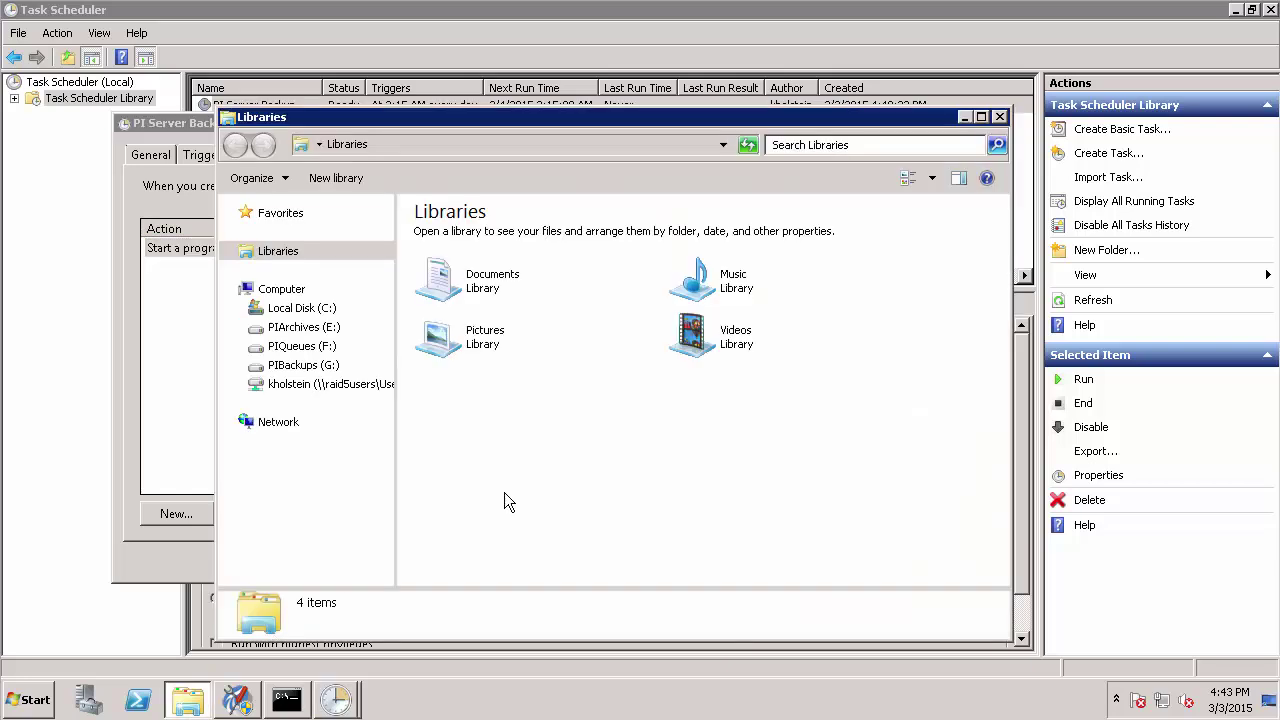
pyautogui.click(452, 152)
pyautogui.write('%pi')
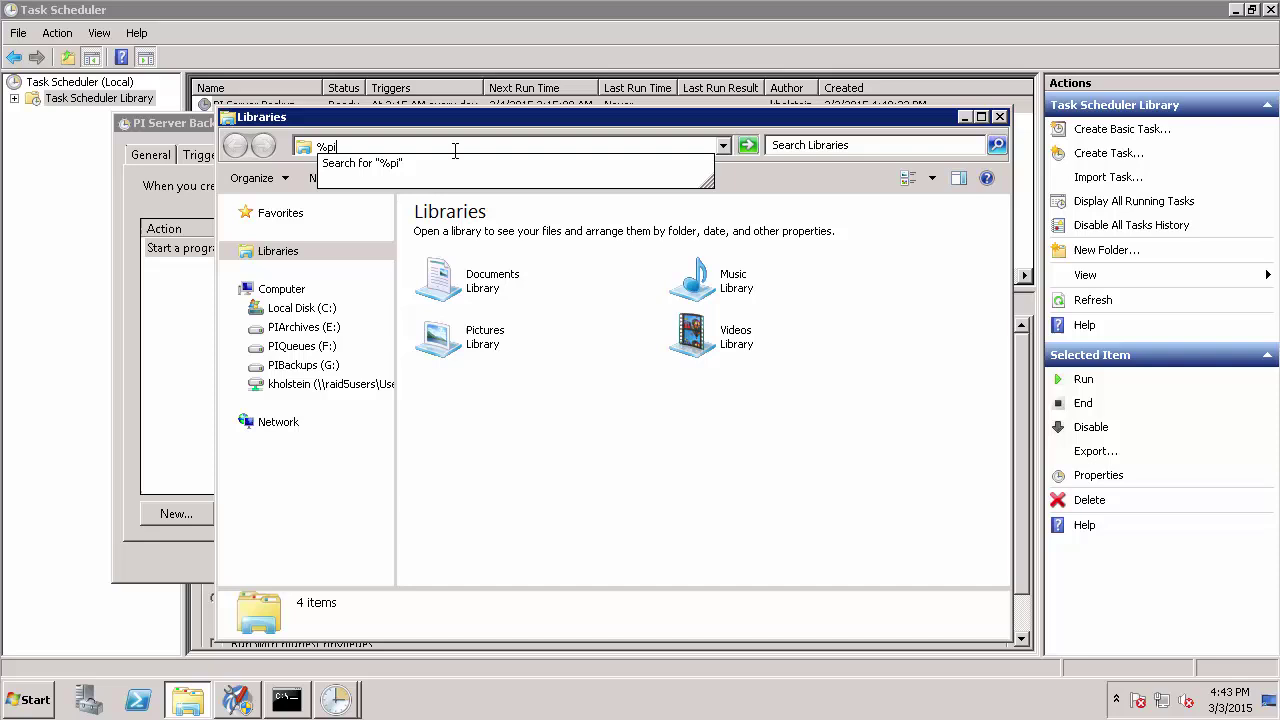
pyautogui.write('server%')
pyautogui.press('Return')
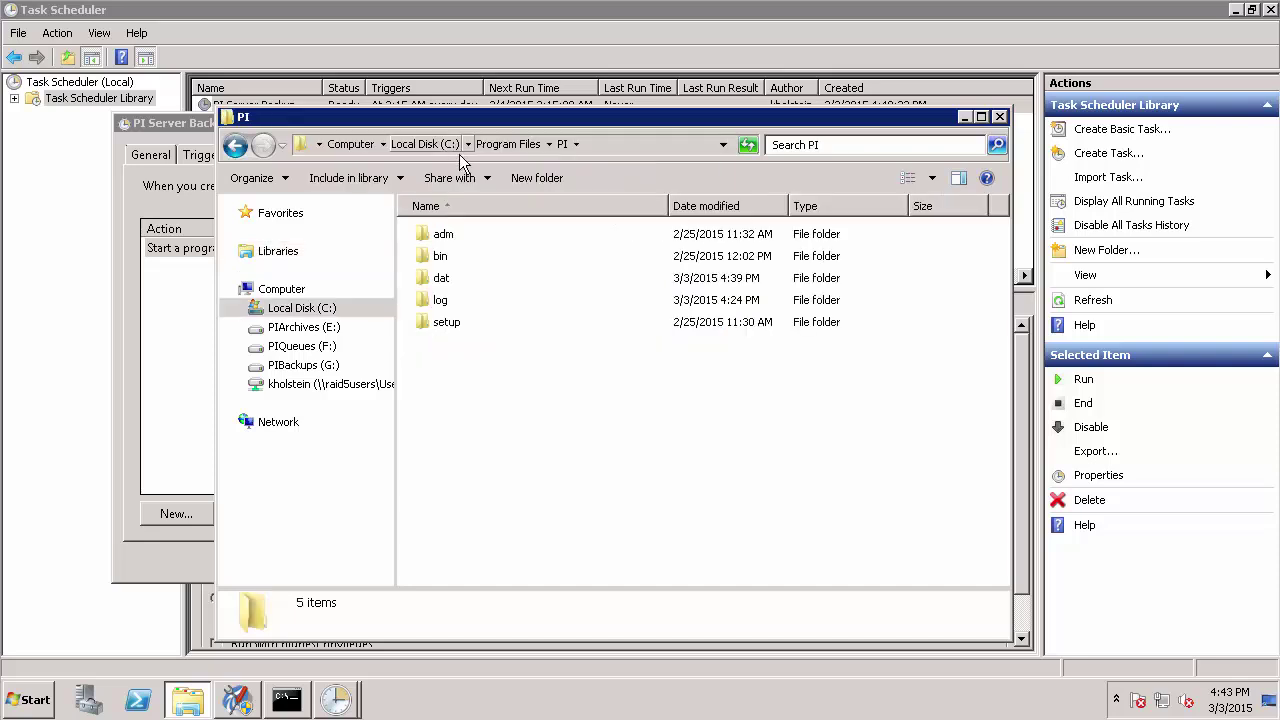
pyautogui.click(603, 146)
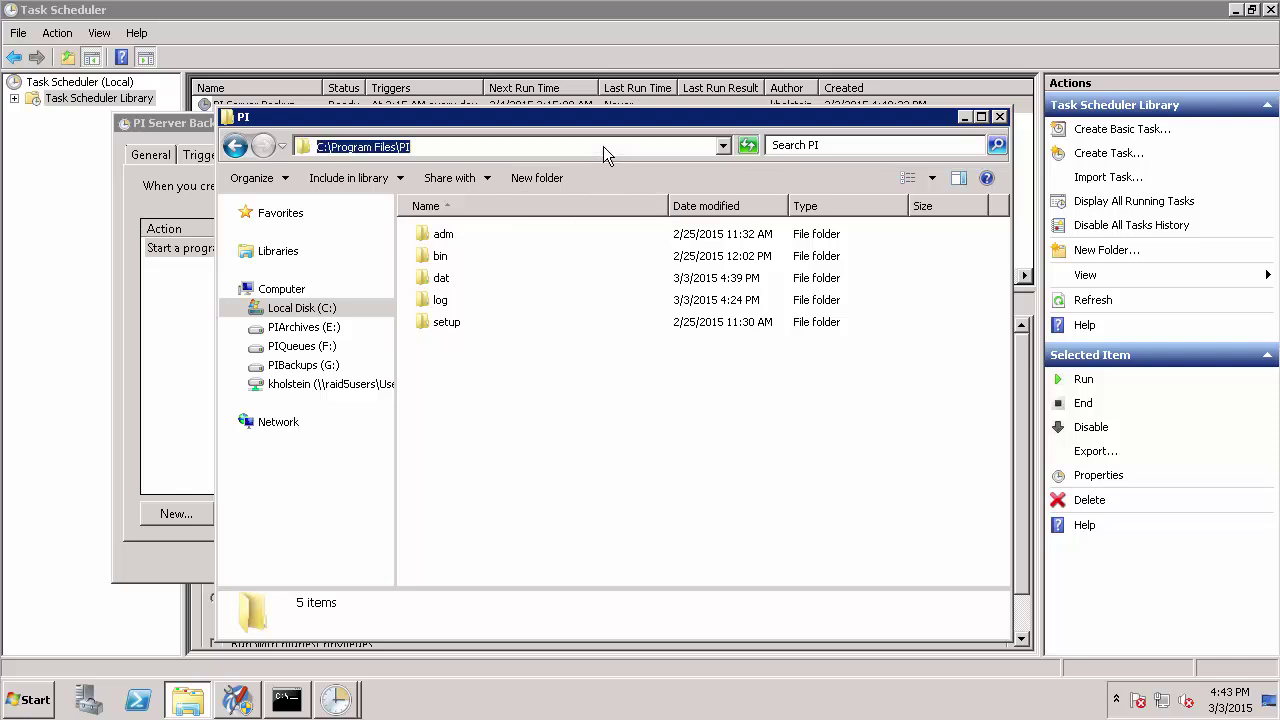
pyautogui.write('%pihome%')
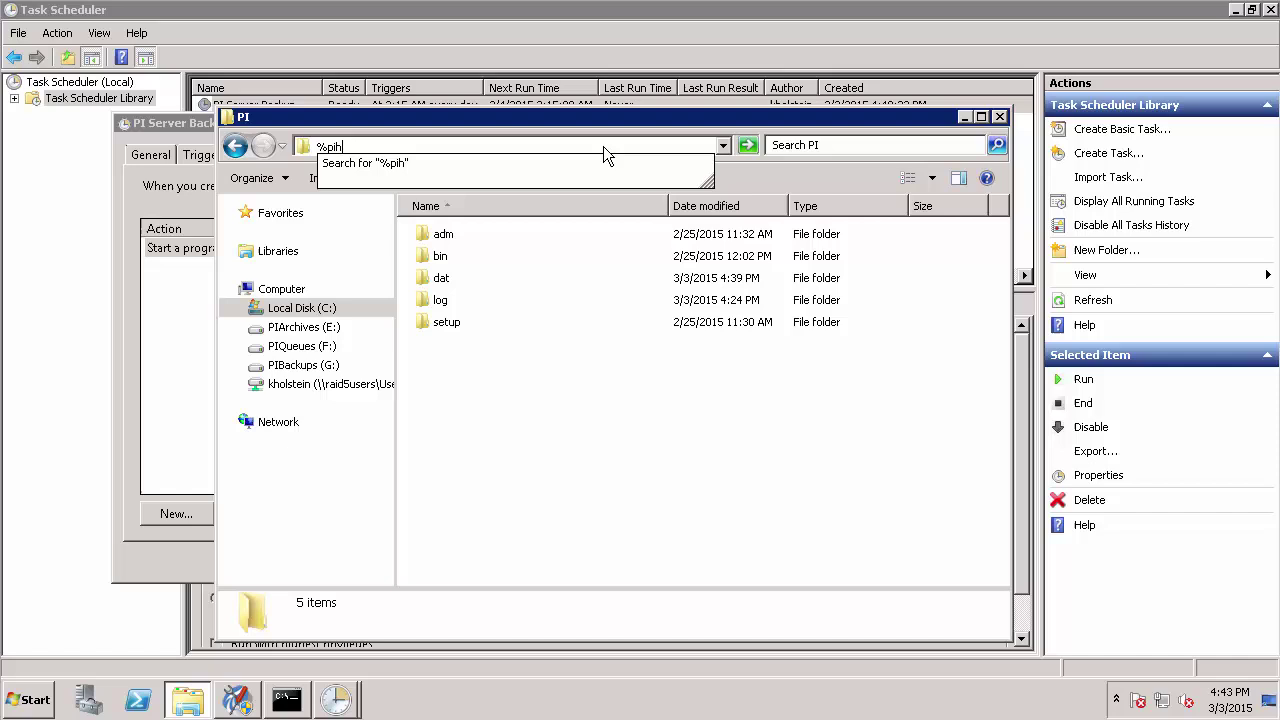
pyautogui.press('Return')
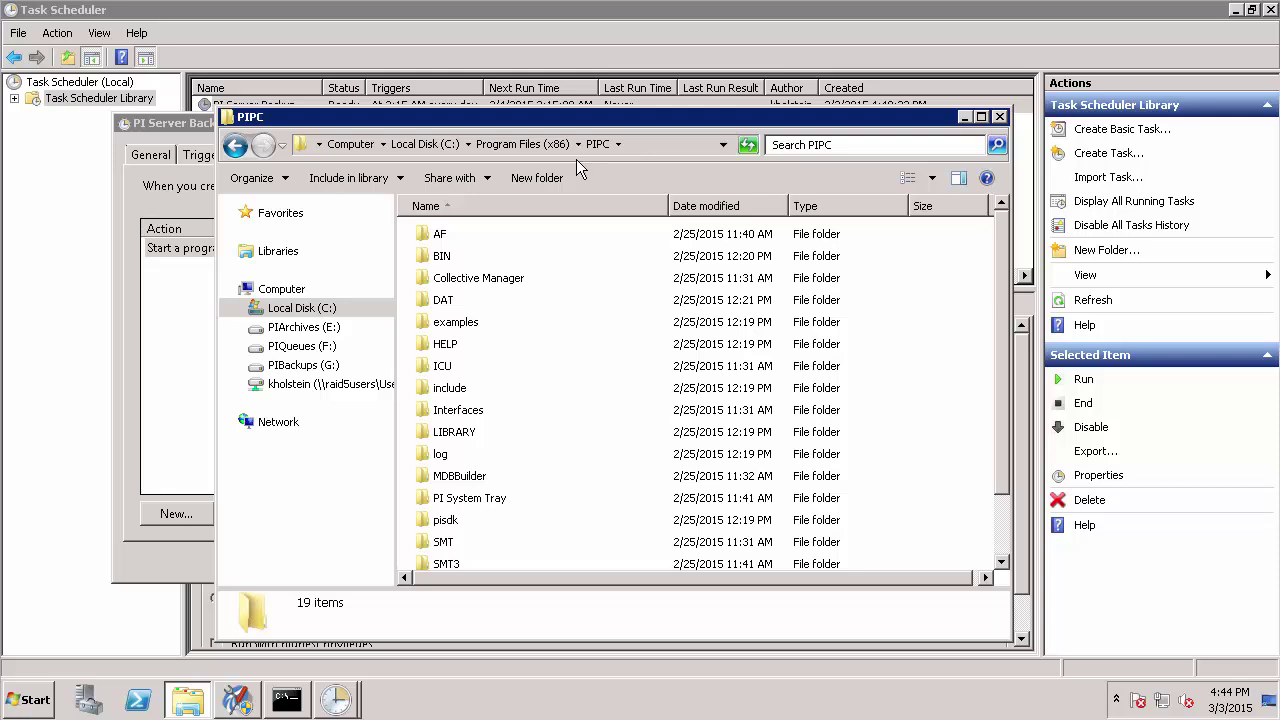
# Step: Open Interfaces\PIPerfMon and highlight the PIPerfMon1.bat file
pyautogui.click(520, 256)
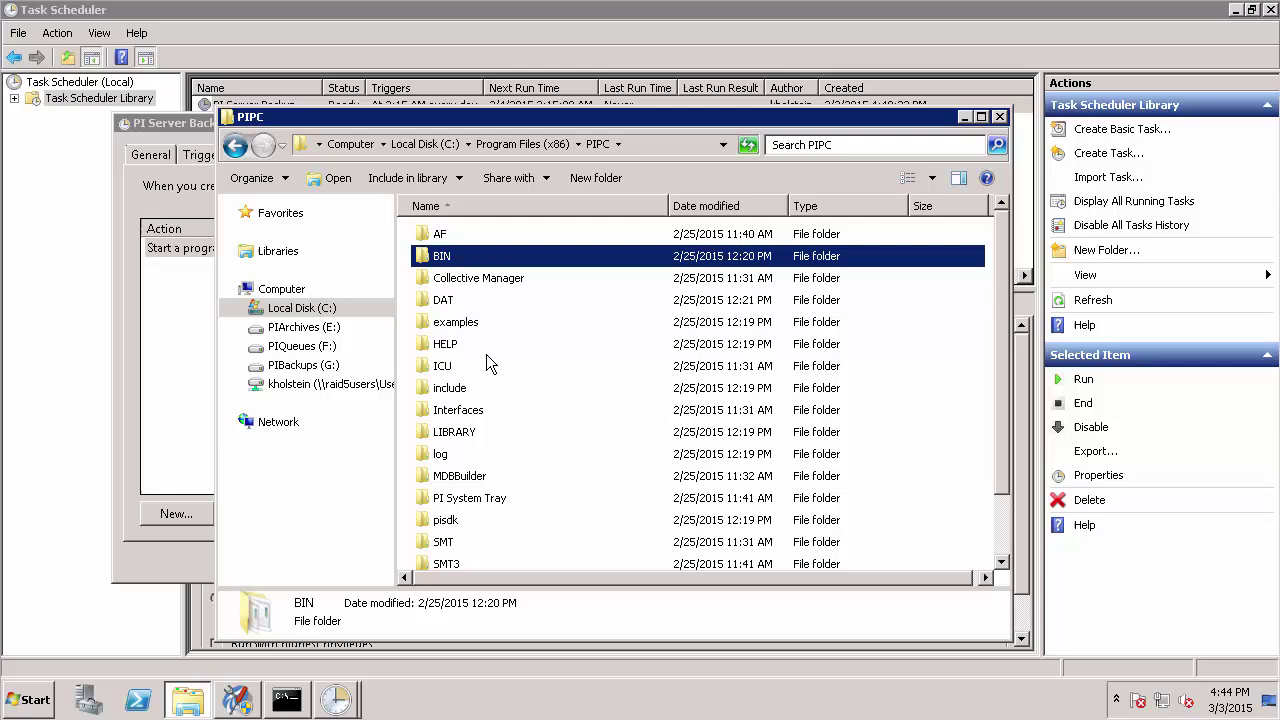
pyautogui.doubleClick(470, 410)
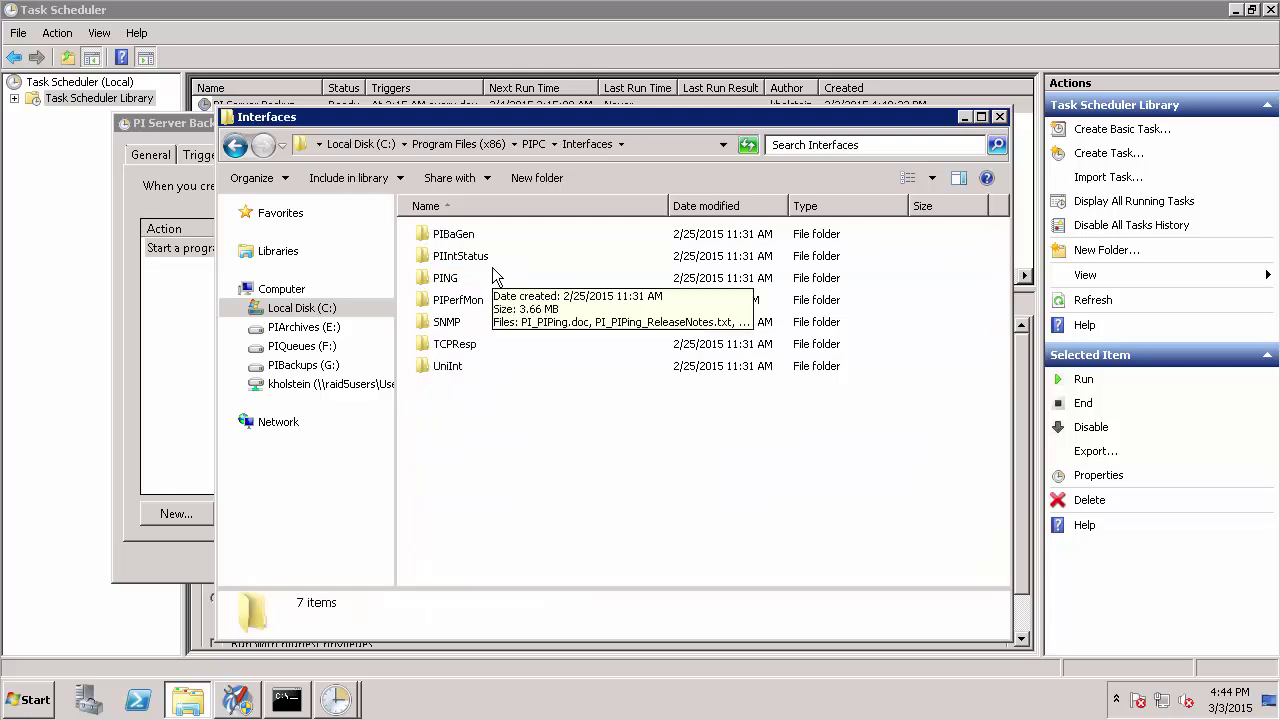
pyautogui.doubleClick(465, 303)
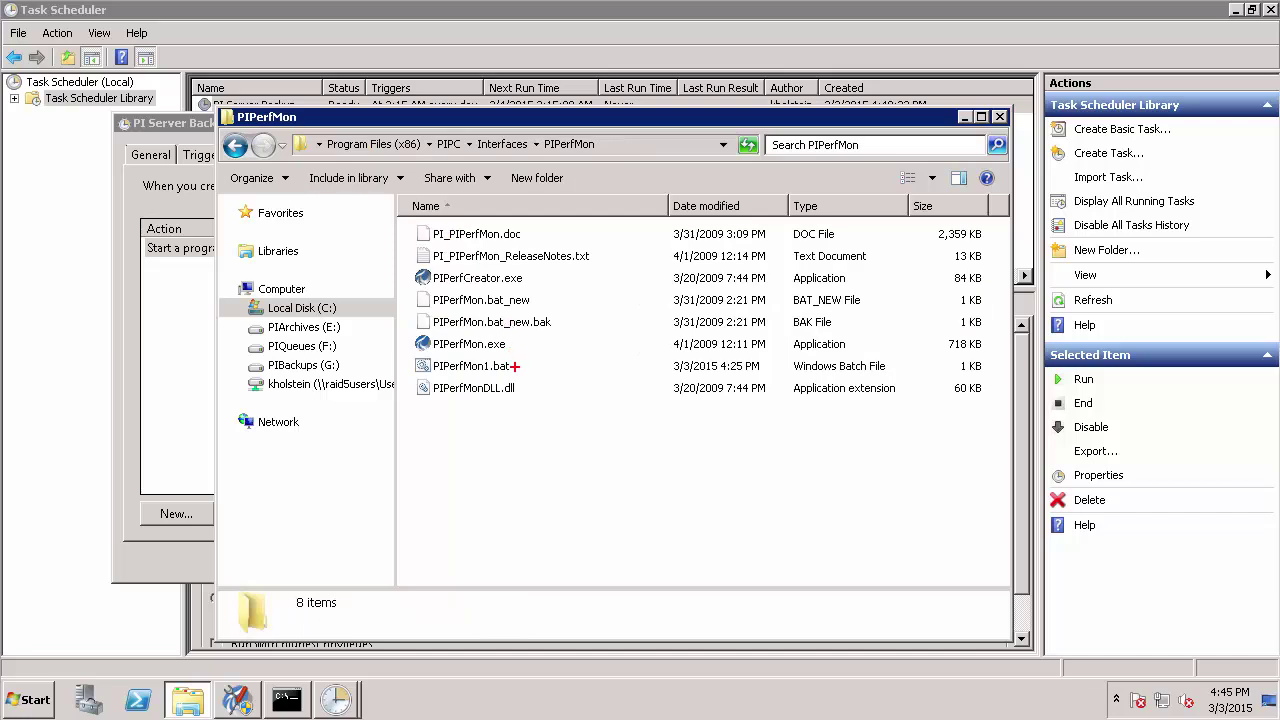
pyautogui.moveTo(515, 366); pyautogui.dragTo(630, 334)
# Step: Navigate to C:\Program Files\PI\adm and jump to the pisitebackup file in the list
pyautogui.click(376, 145)
pyautogui.click(428, 145)
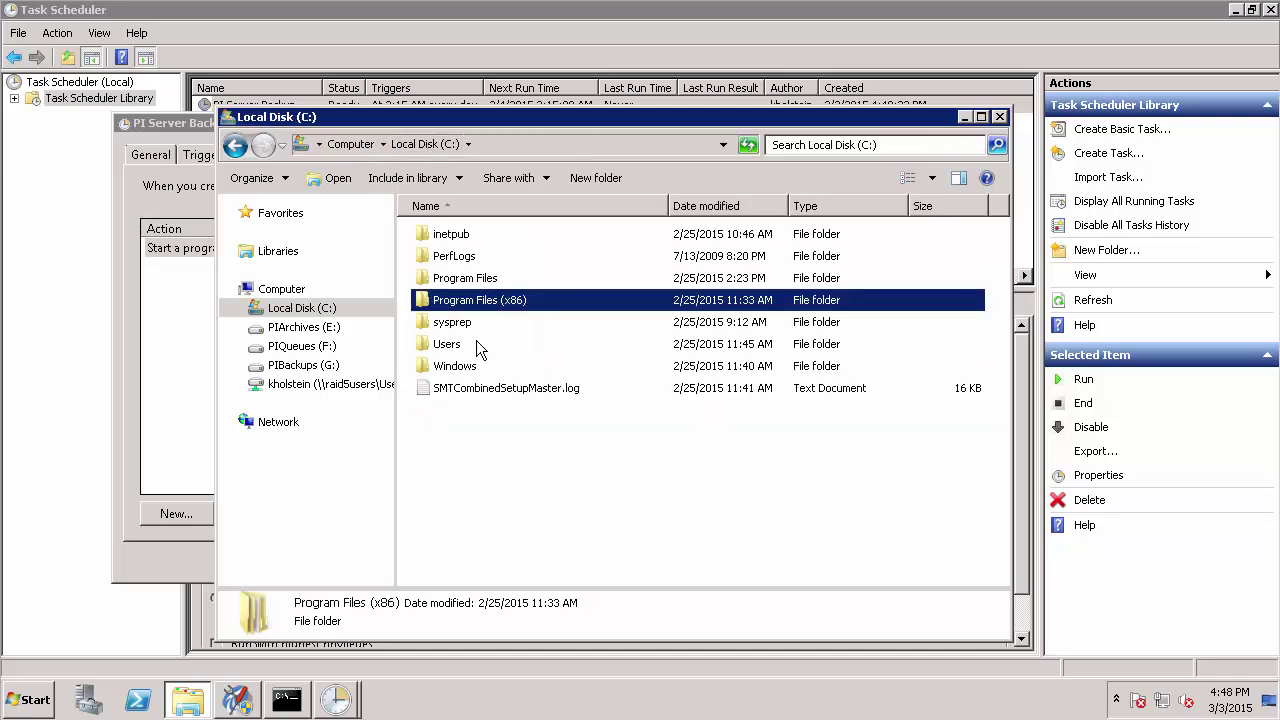
pyautogui.doubleClick(484, 280)
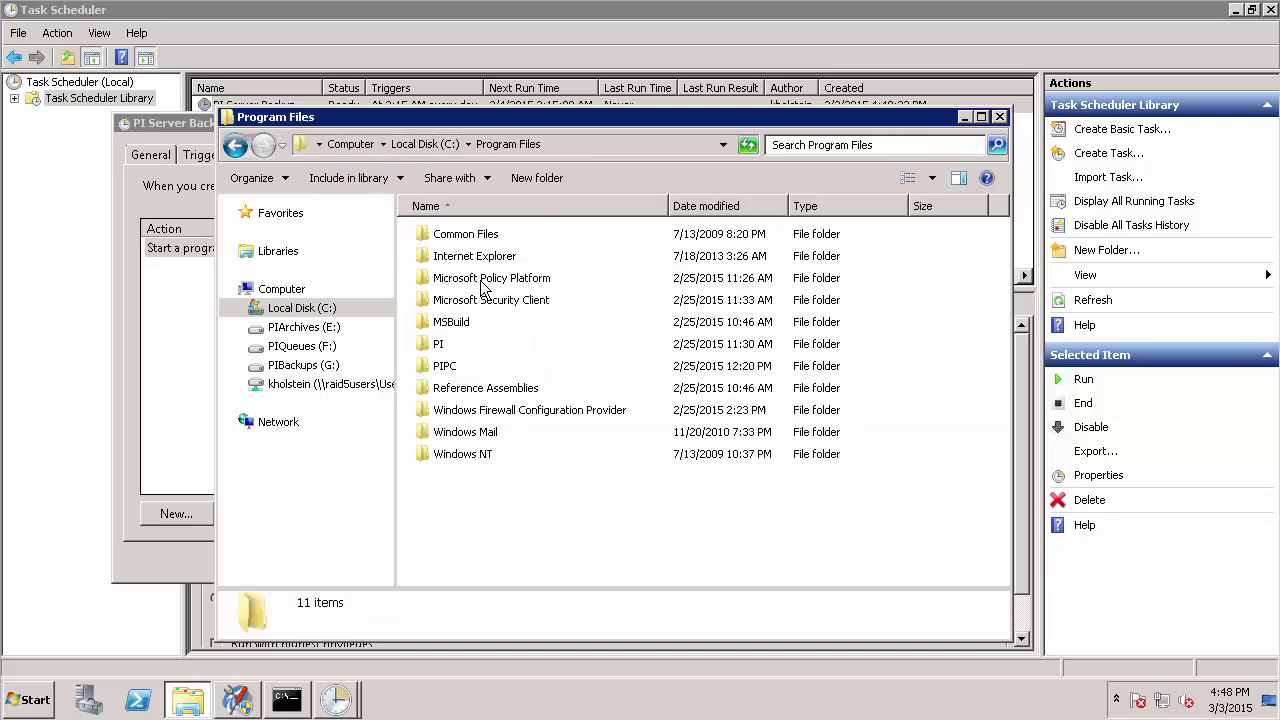
pyautogui.doubleClick(449, 346)
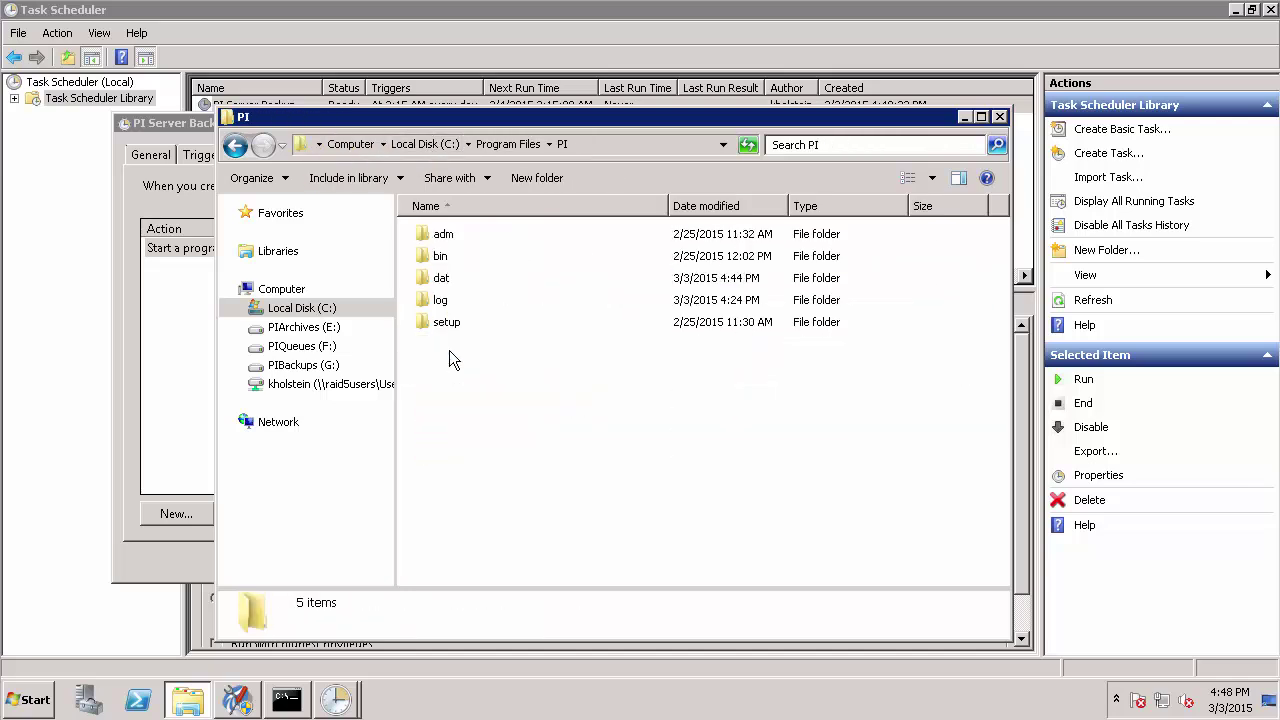
pyautogui.doubleClick(451, 240)
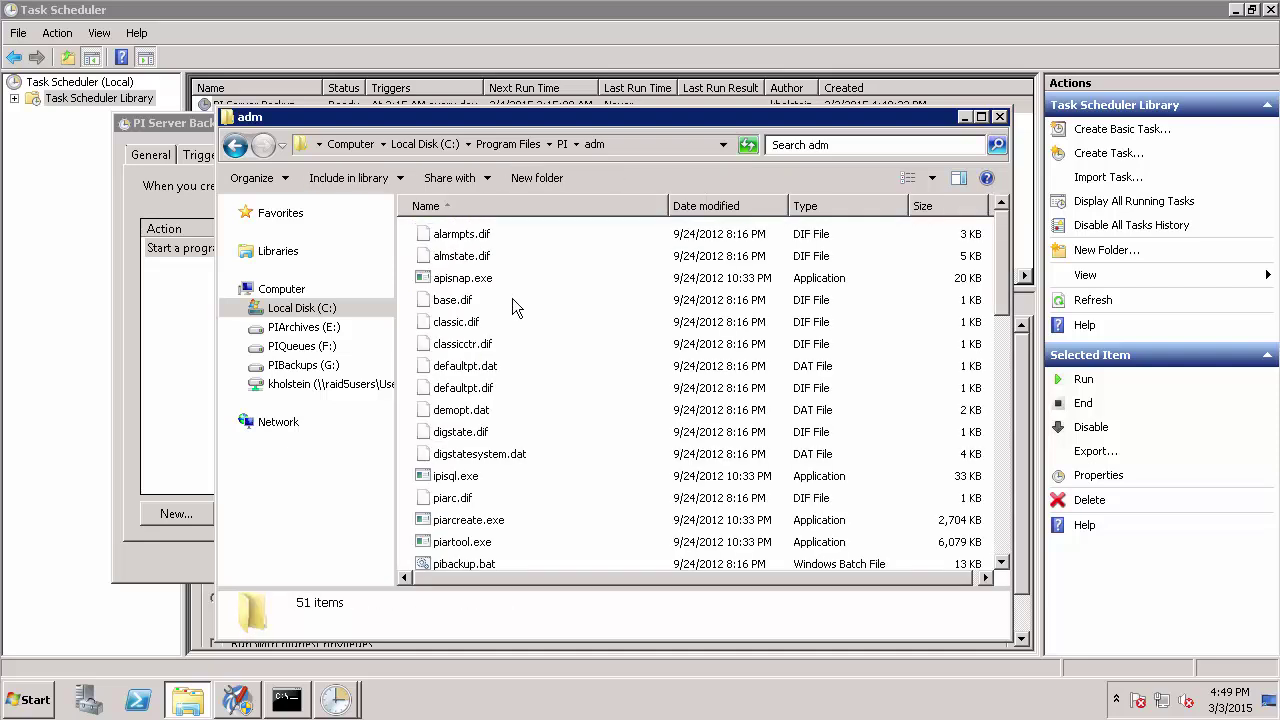
pyautogui.click(482, 433)
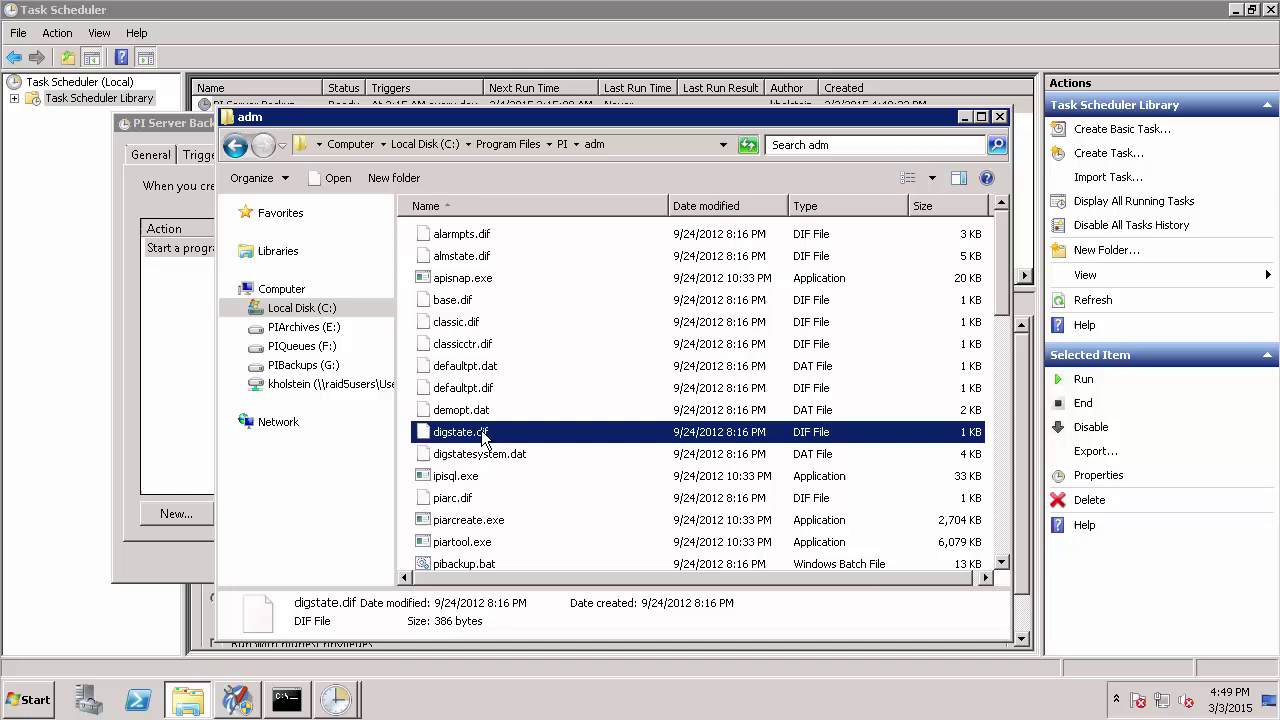
pyautogui.write('pisi')
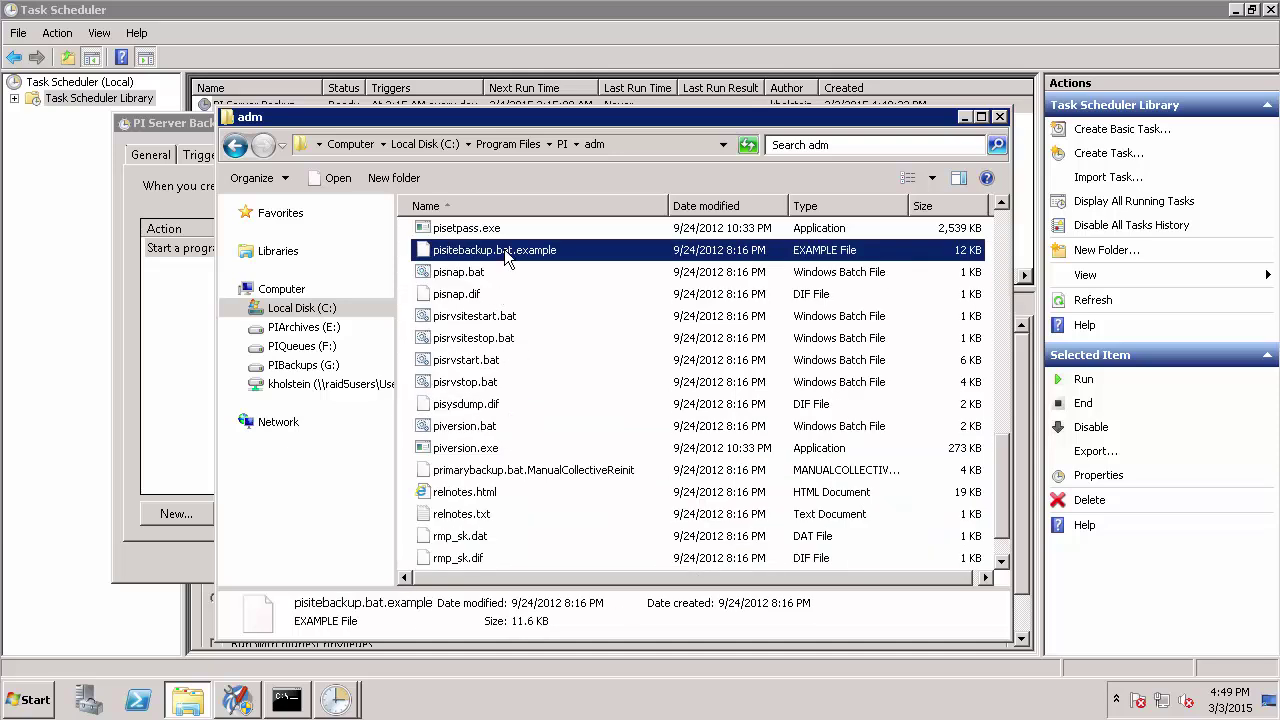
# Step: Rename pisitebackup.bat.example to pisitebackup.bat, accepting the extension change
pyautogui.rightClick(572, 252)
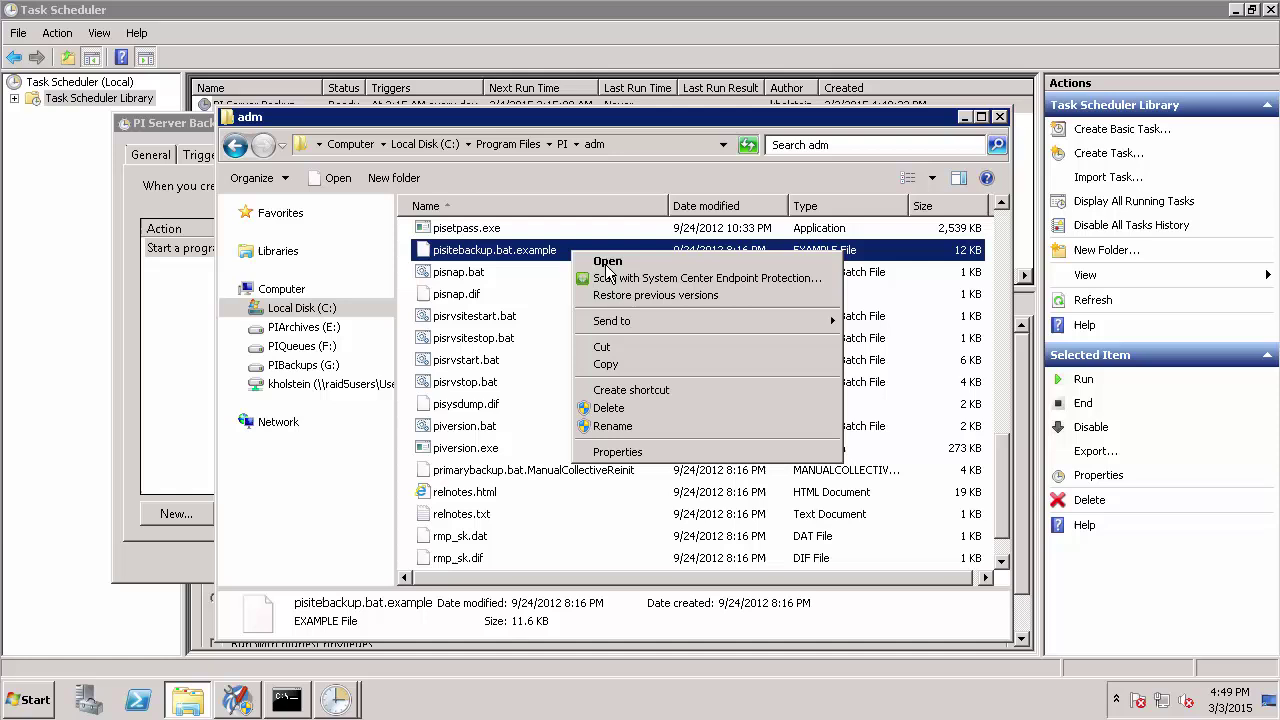
pyautogui.click(634, 419)
pyautogui.moveTo(572, 252); pyautogui.dragTo(517, 251)
pyautogui.press('BackSpace')
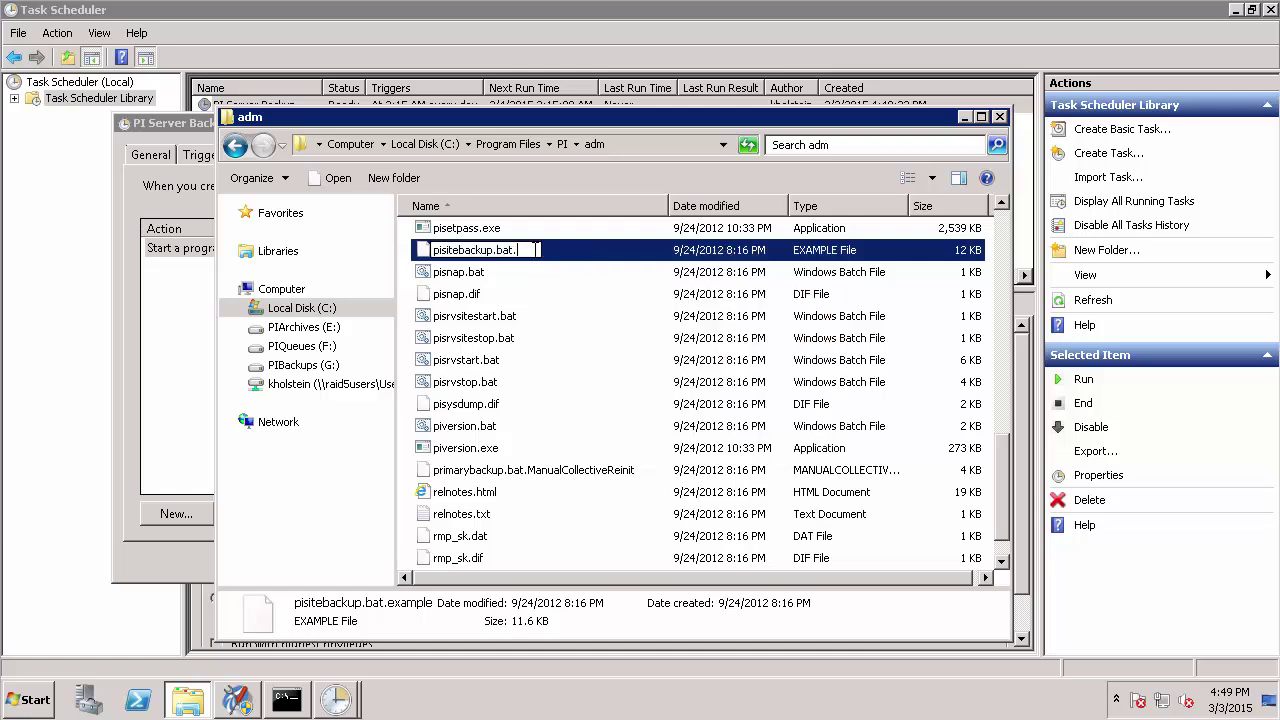
pyautogui.press('Return')
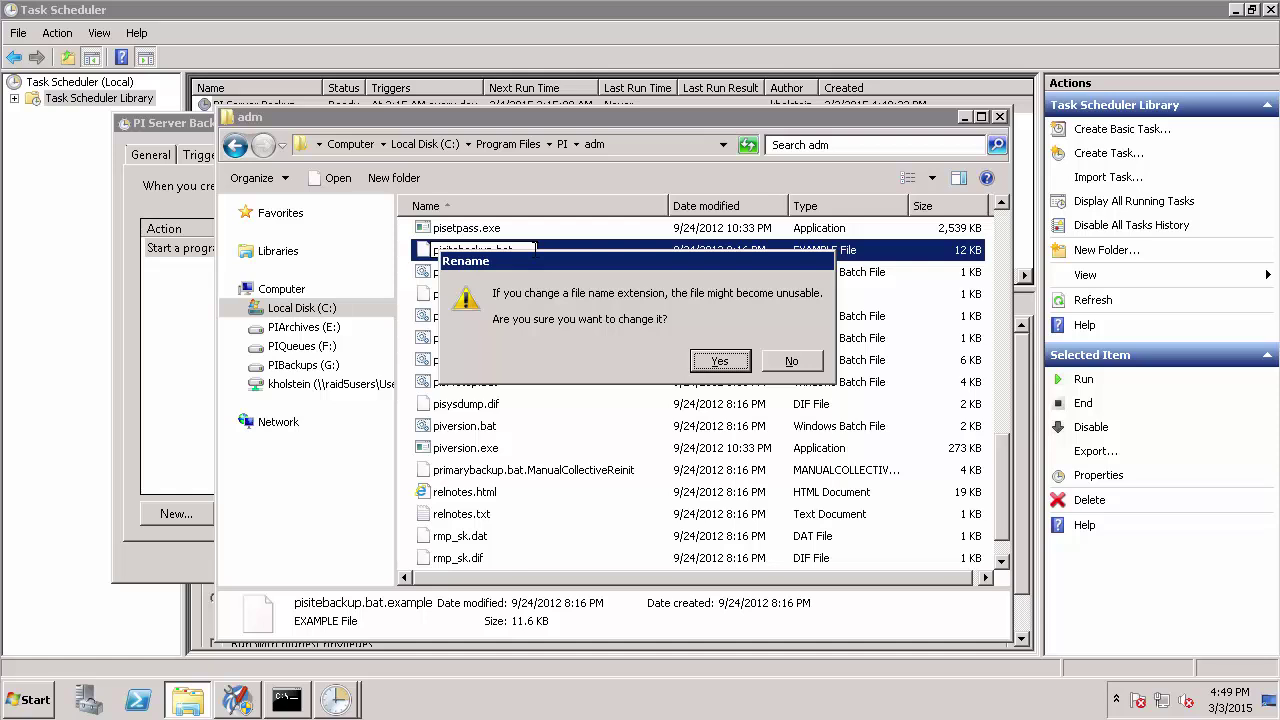
pyautogui.press('Return')
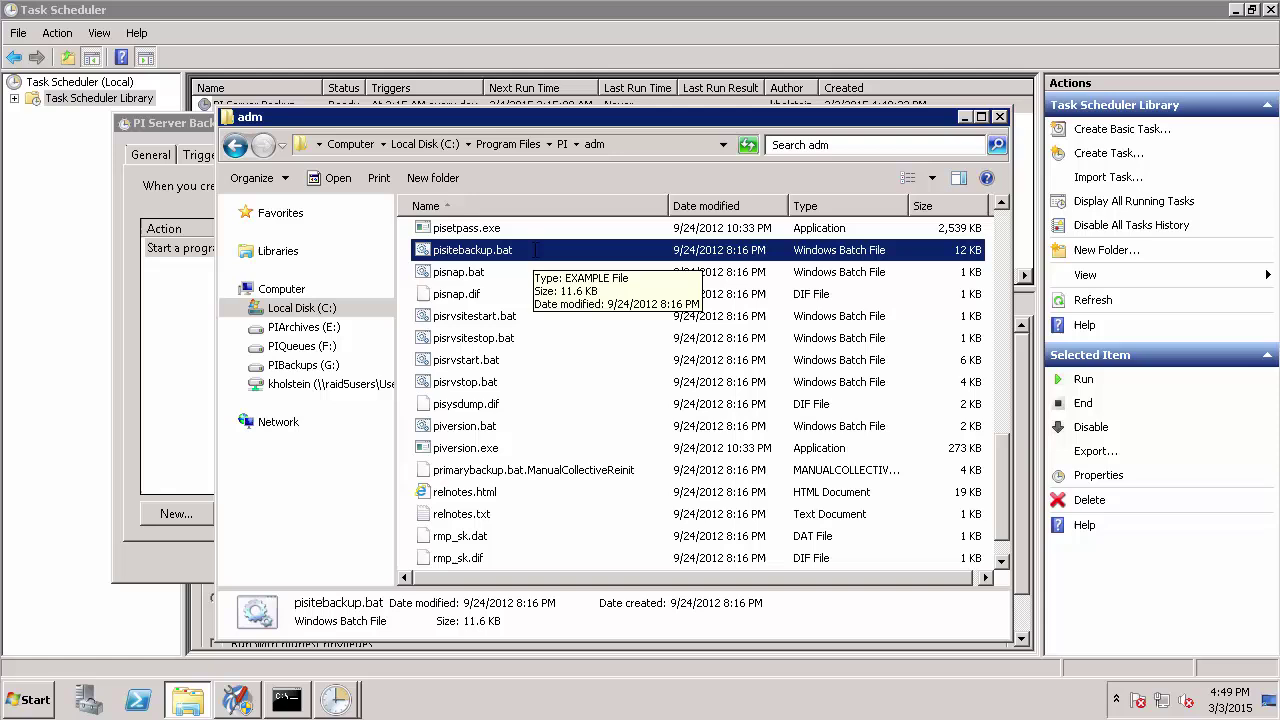
# Step: Open pisitebackup.bat for editing in Notepad and maximize the window
pyautogui.rightClick(535, 250)
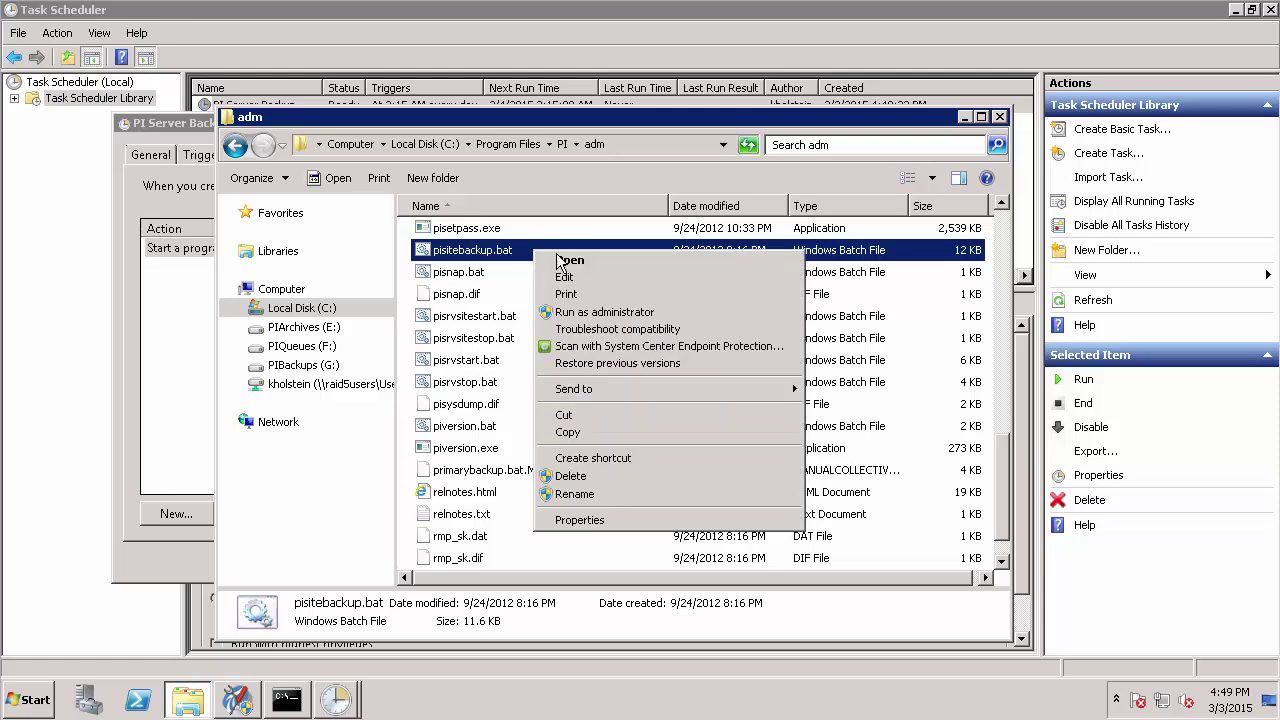
pyautogui.click(567, 276)
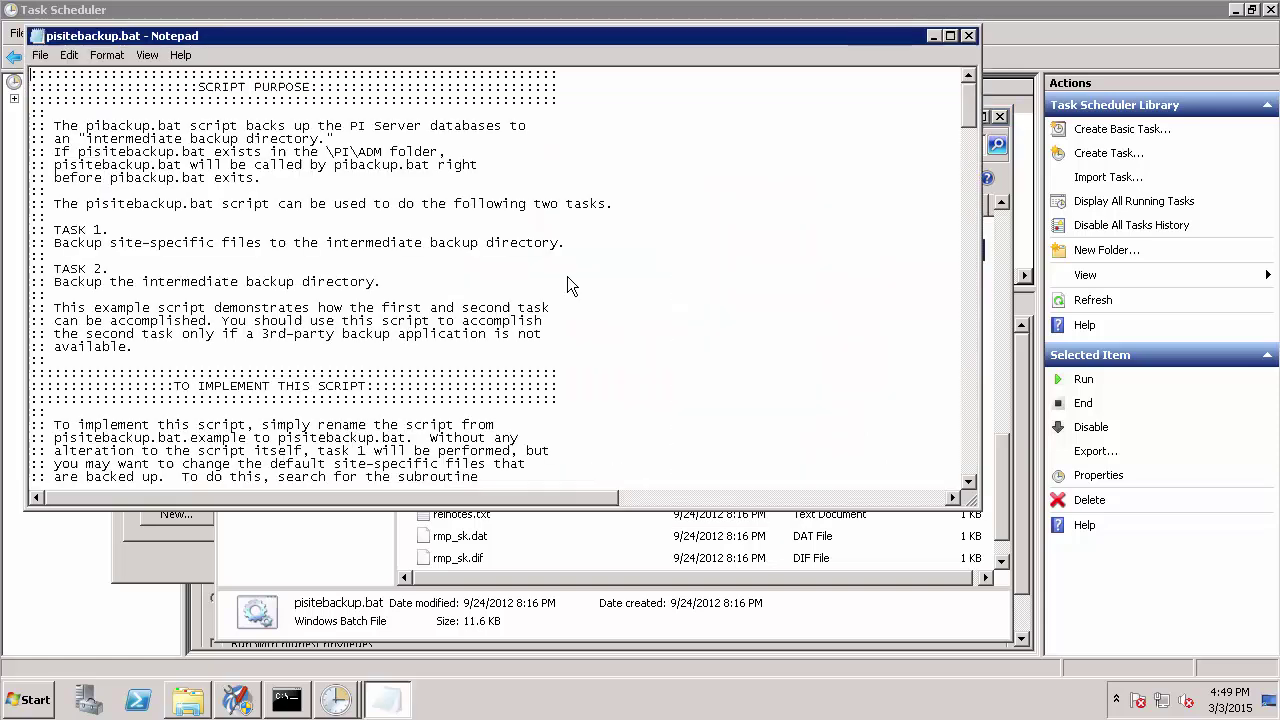
pyautogui.doubleClick(274, 37)
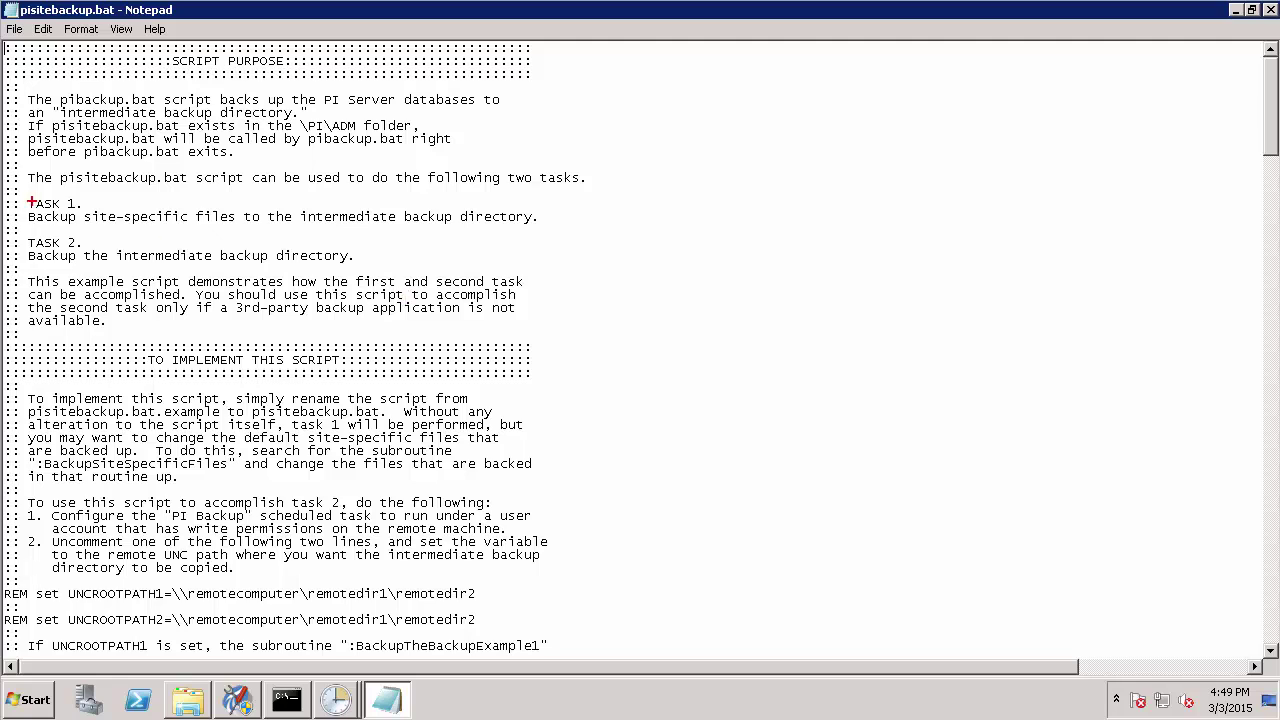
# Step: Highlight the TASK 1 description, the rename instruction lines and the TASK 2 line
pyautogui.moveTo(20, 192); pyautogui.dragTo(455, 235)
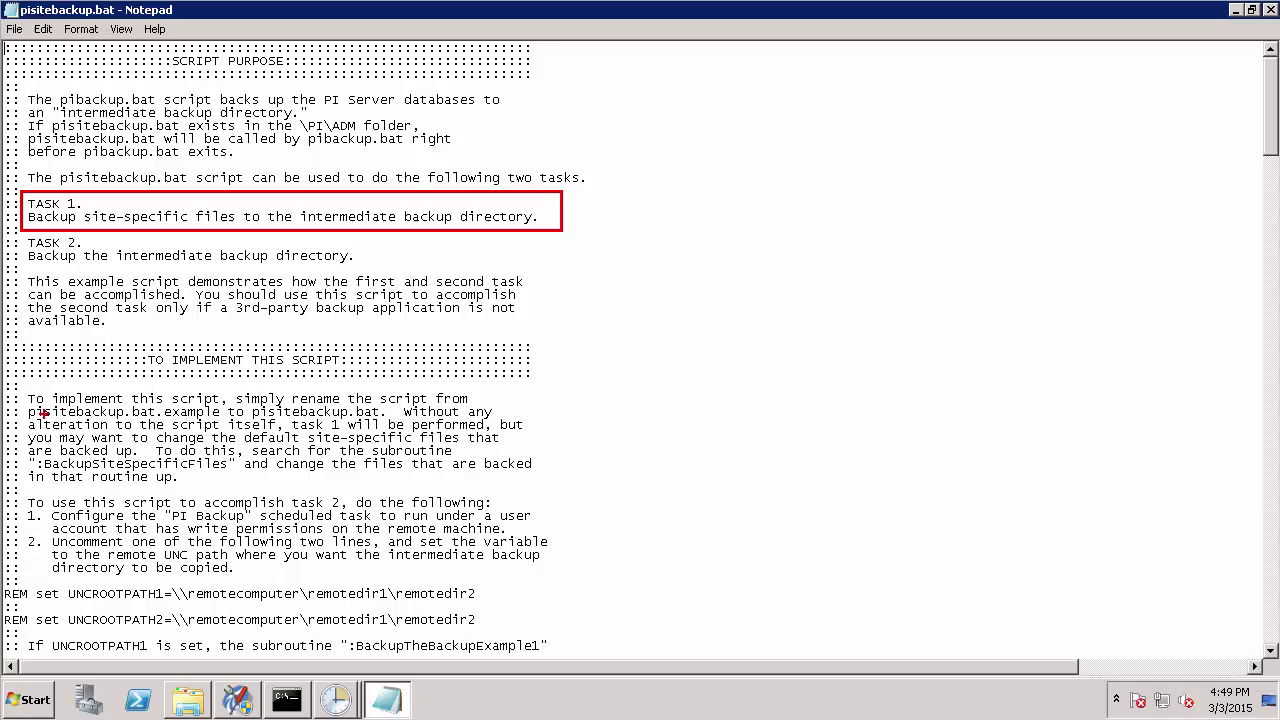
pyautogui.moveTo(15, 389); pyautogui.dragTo(530, 418)
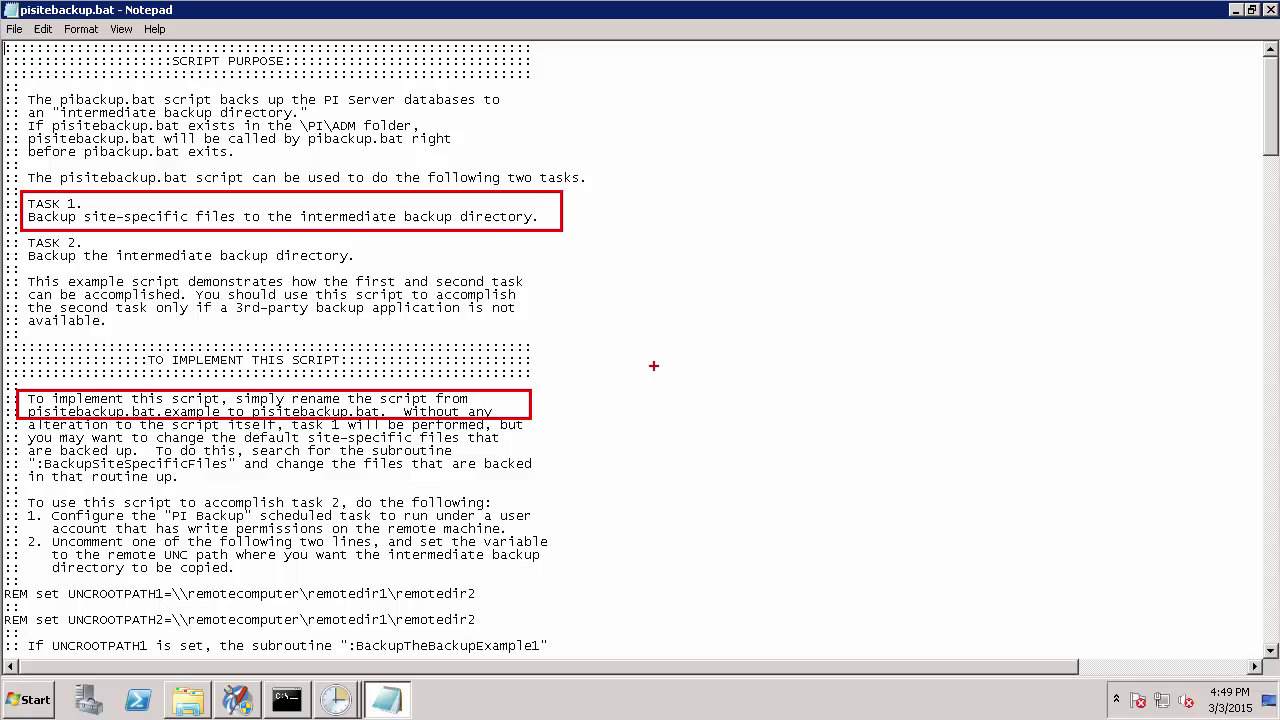
pyautogui.moveTo(385, 254); pyautogui.dragTo(632, 254)
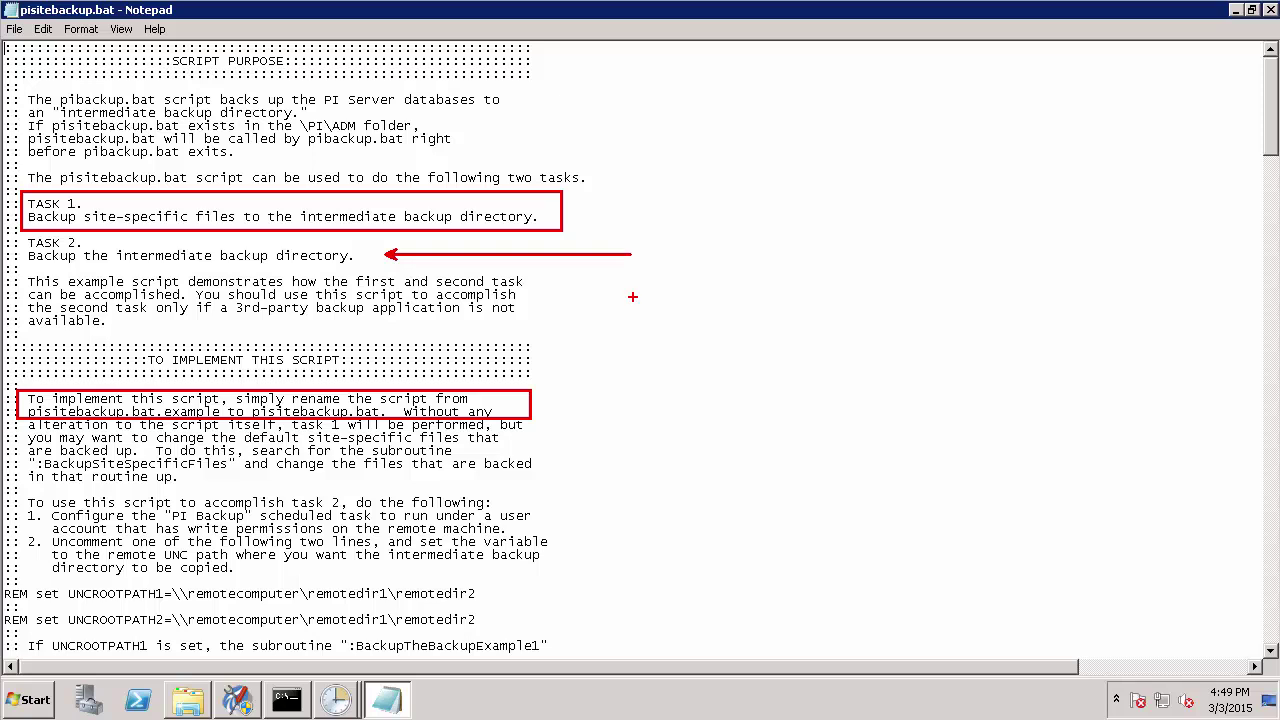
pyautogui.press('Escape')
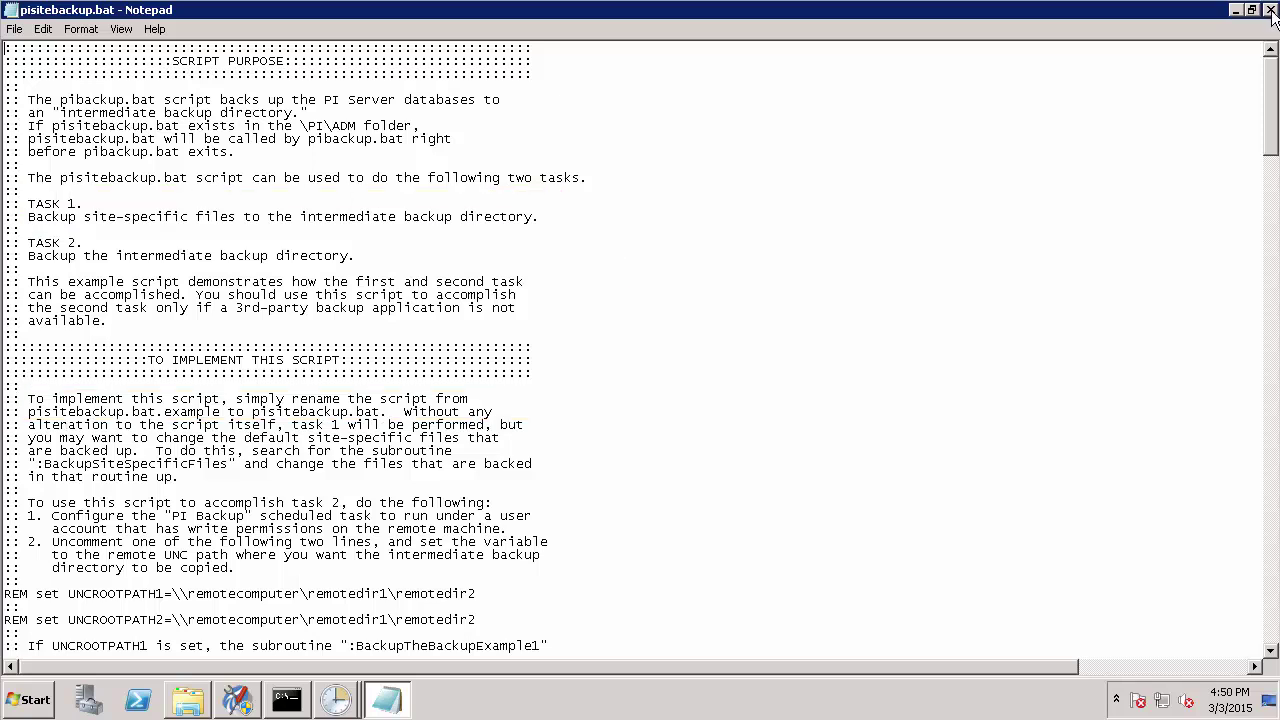
# Step: Close Notepad and the PI Server Backup properties, minimize the adm folder, and bring Task Scheduler forward
pyautogui.click(1271, 10)
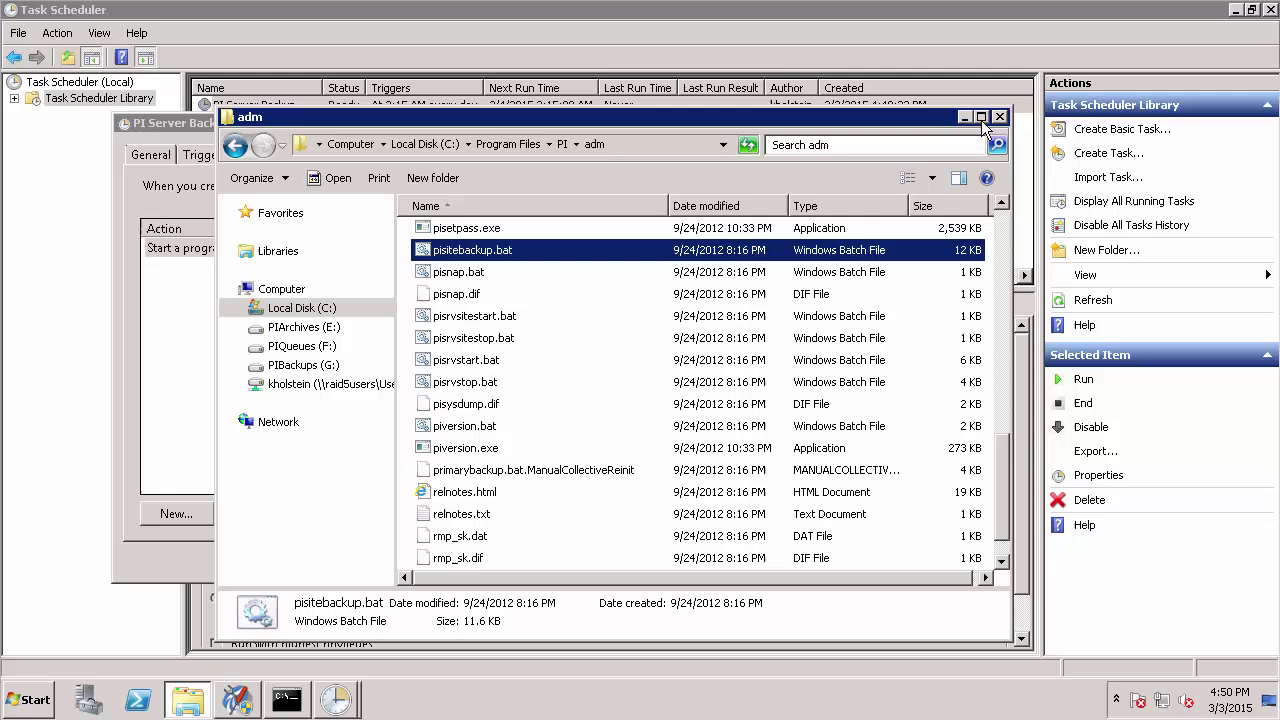
pyautogui.click(963, 119)
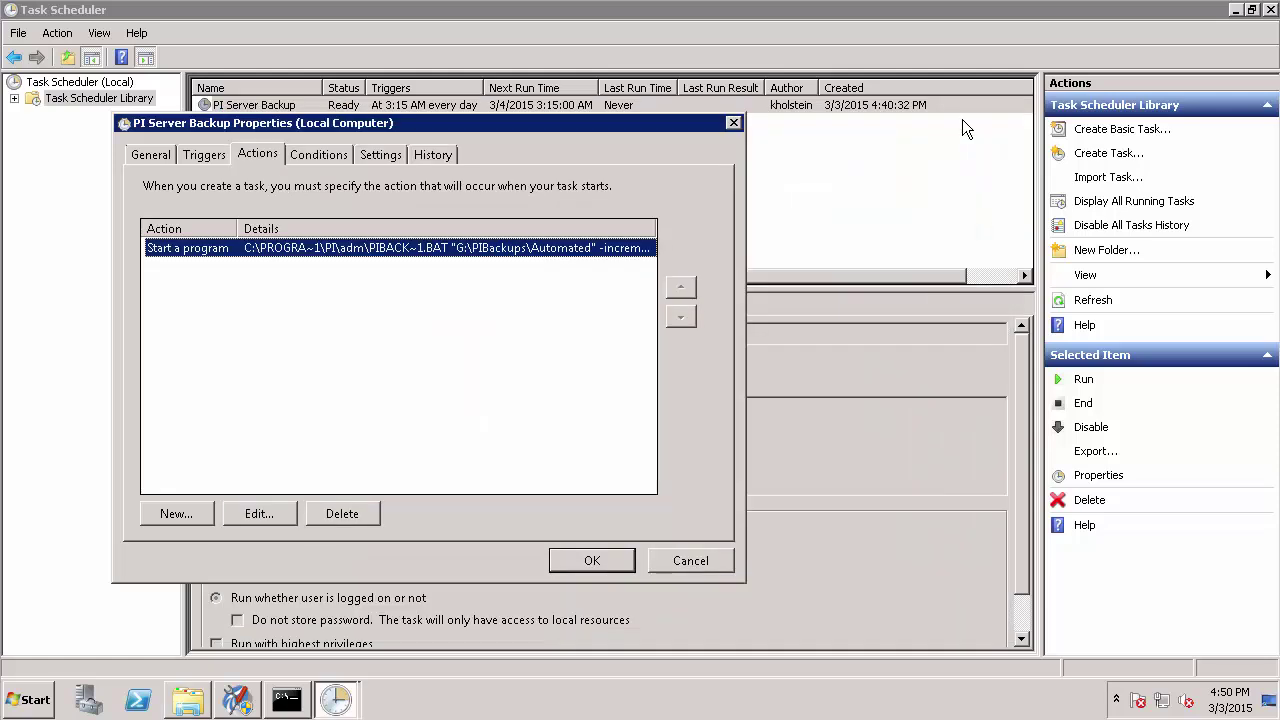
pyautogui.click(733, 124)
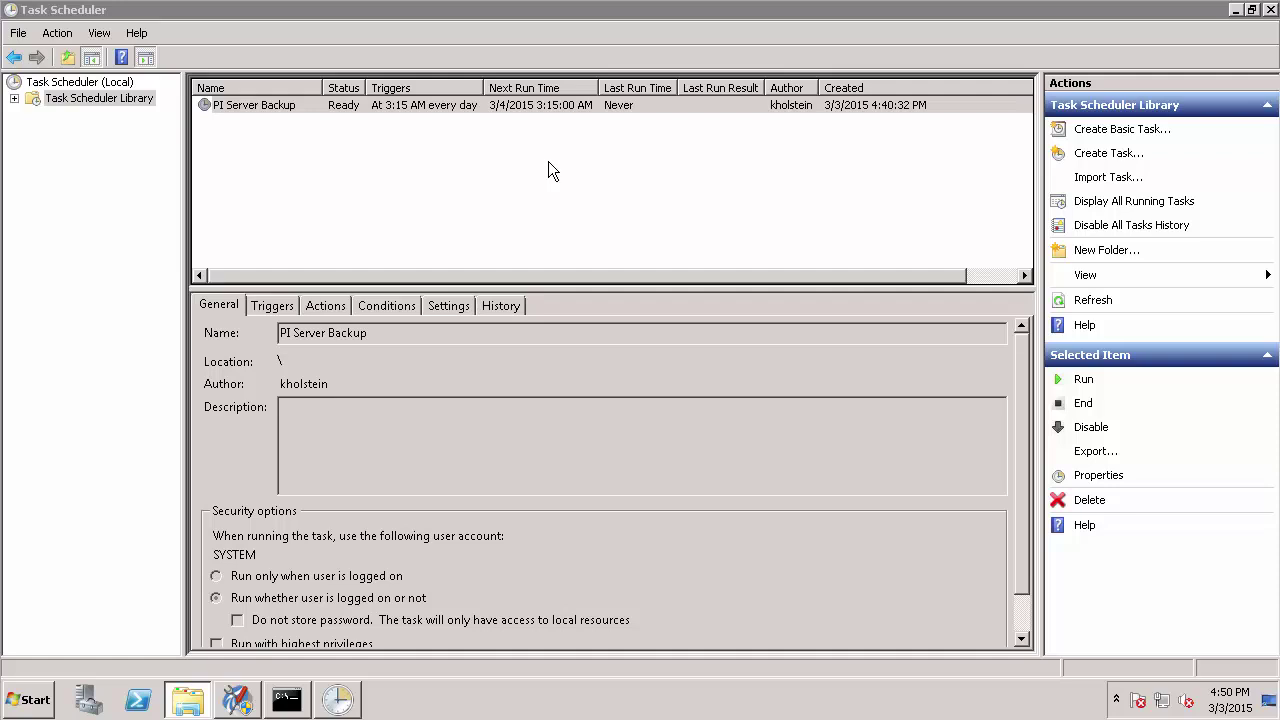
pyautogui.click(386, 15)
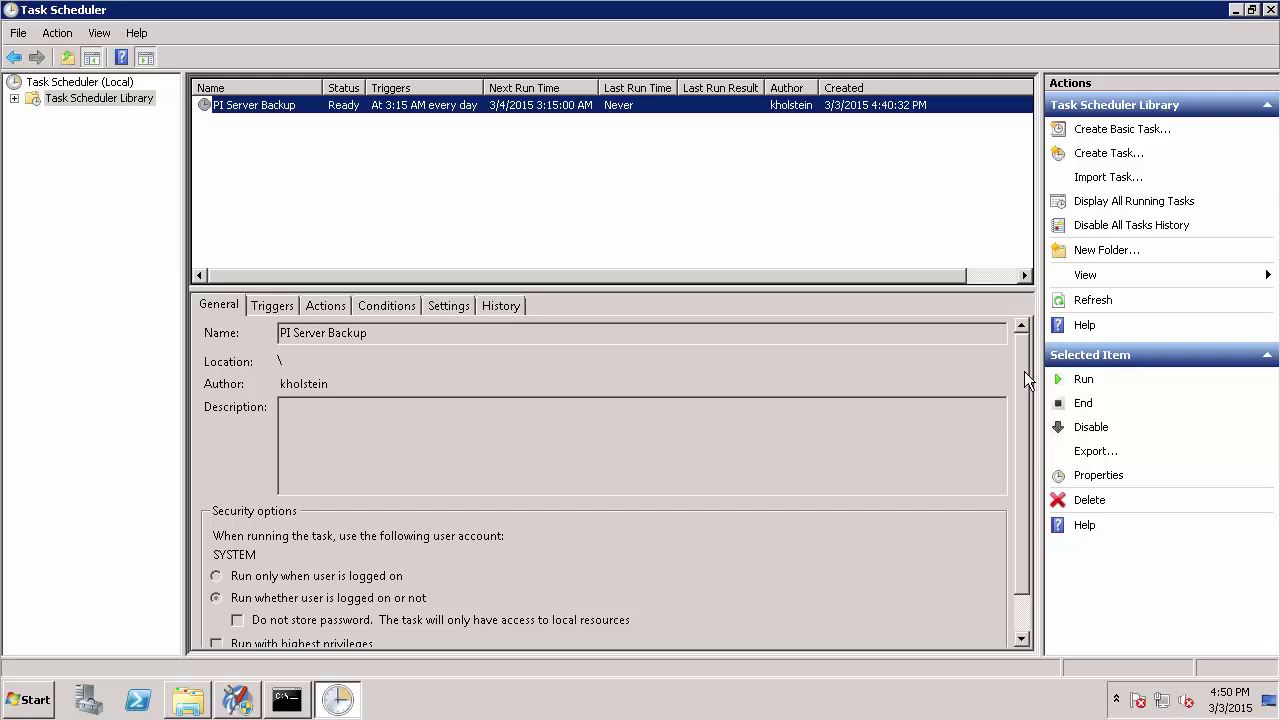
# Step: Watch the running tasks list, refreshing it until PI Server Backup finishes
pyautogui.click(1085, 205)
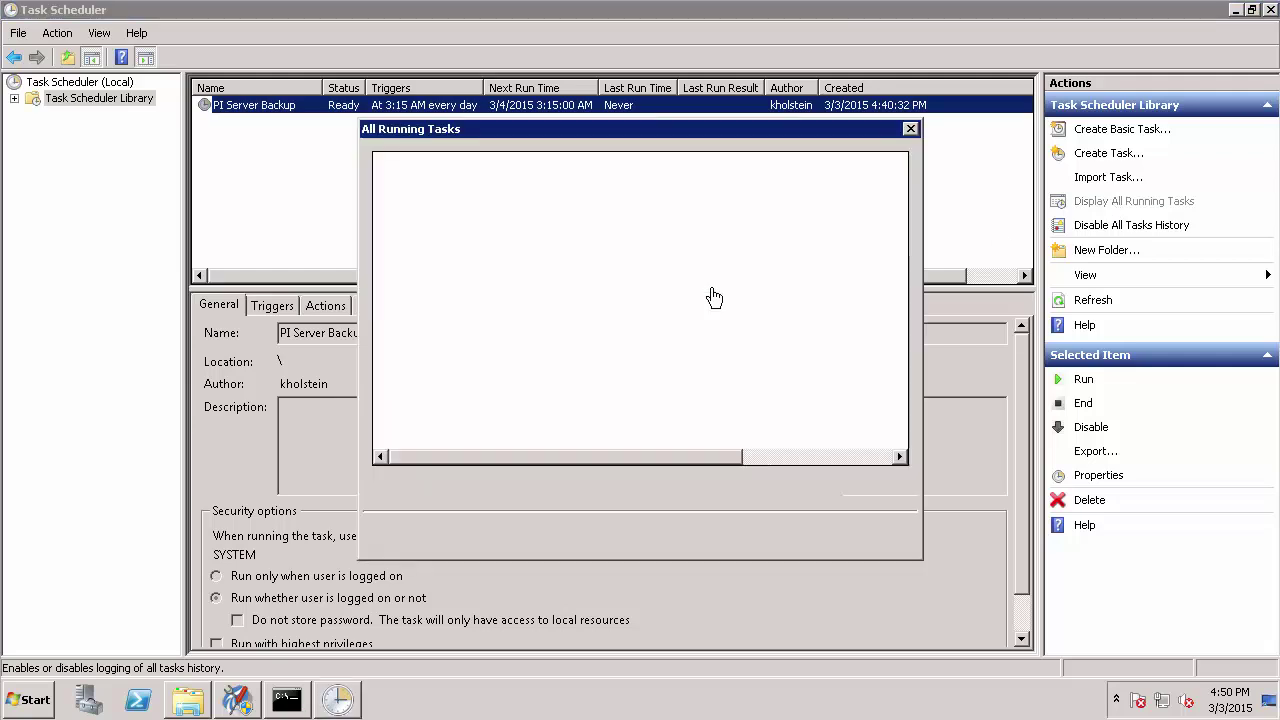
pyautogui.hotkey('ctrl', '2')
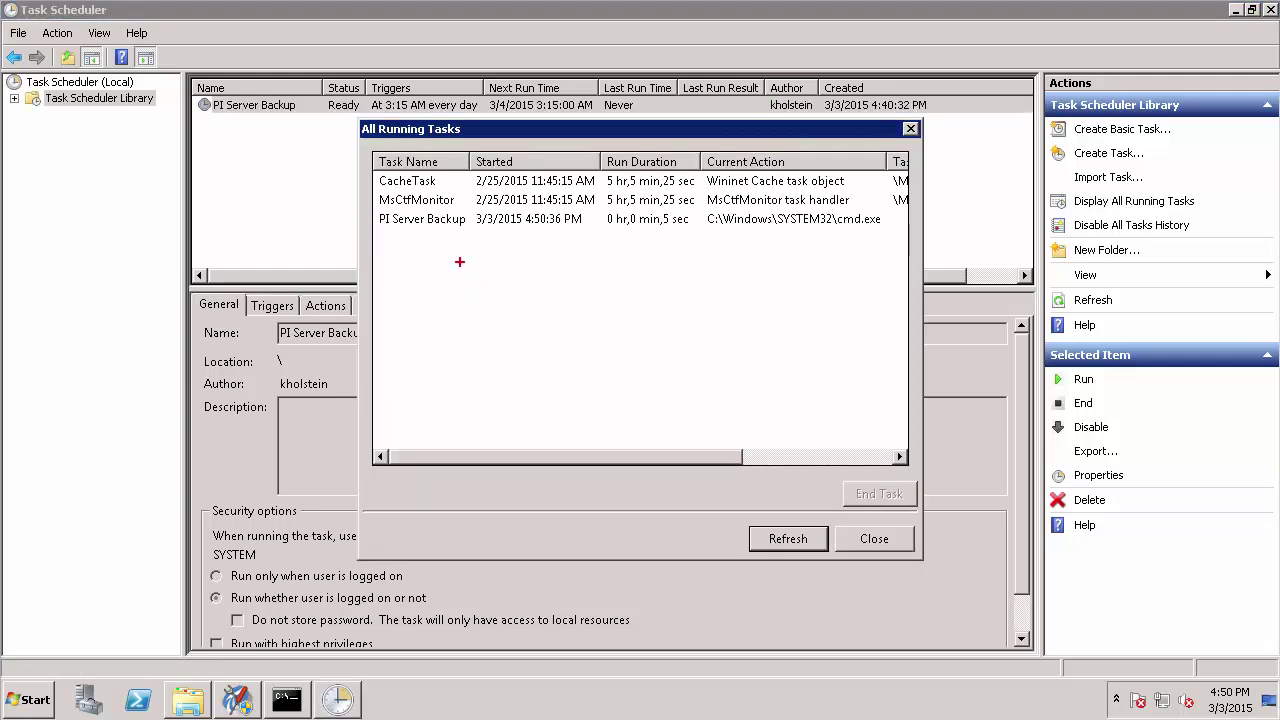
pyautogui.moveTo(429, 237); pyautogui.dragTo(429, 308)
pyautogui.click(788, 539)
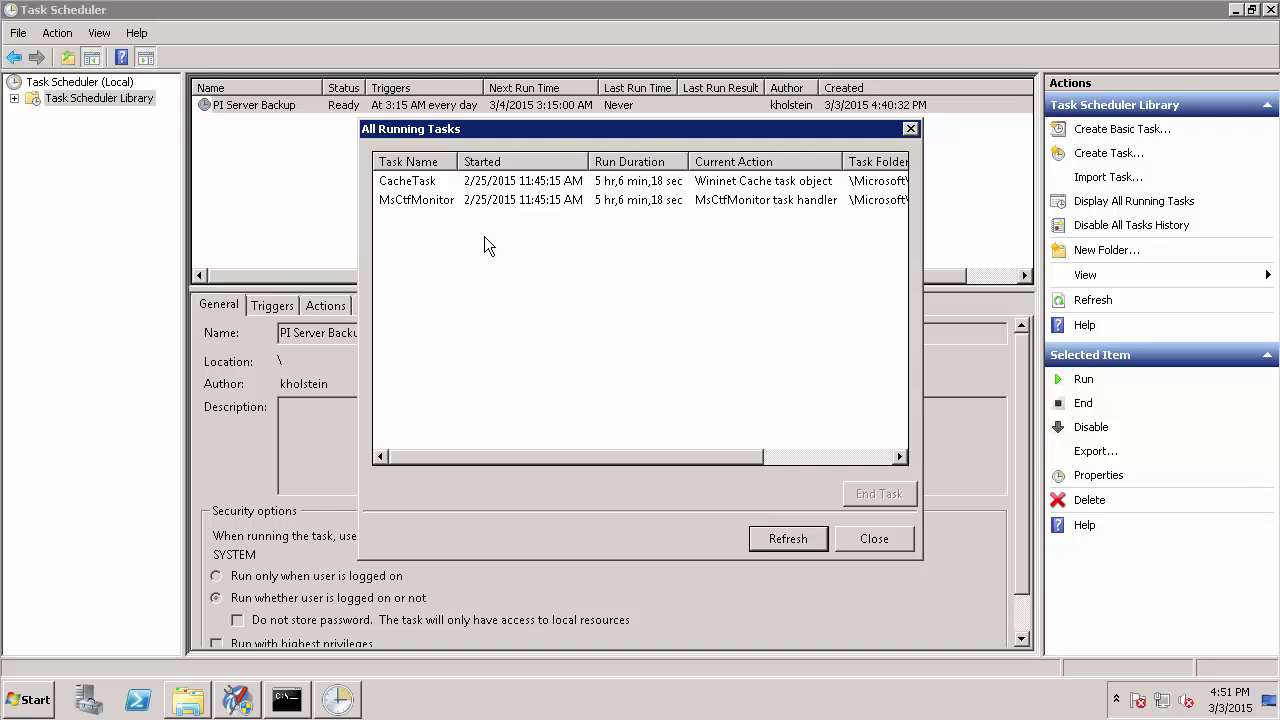
pyautogui.click(866, 541)
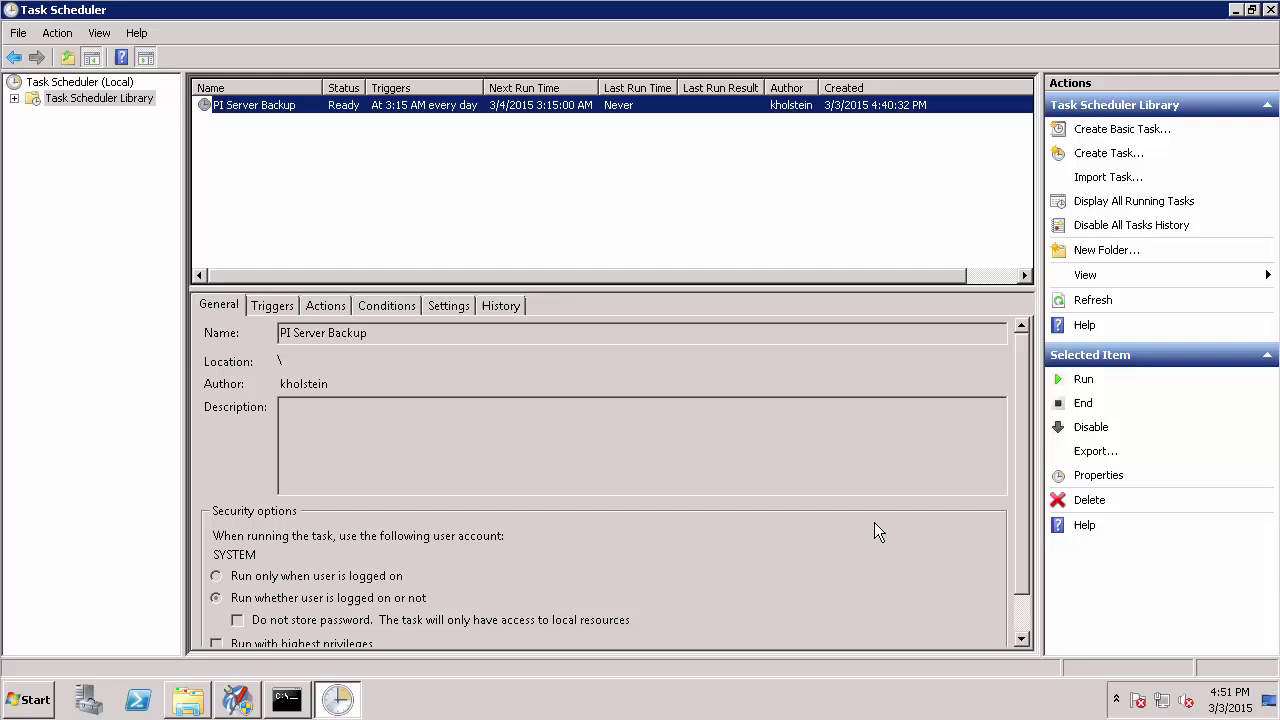
# Step: Refresh the task library and confirm PI Server Backup last ran 3/3/2015 with result 0x0
pyautogui.click(1096, 304)
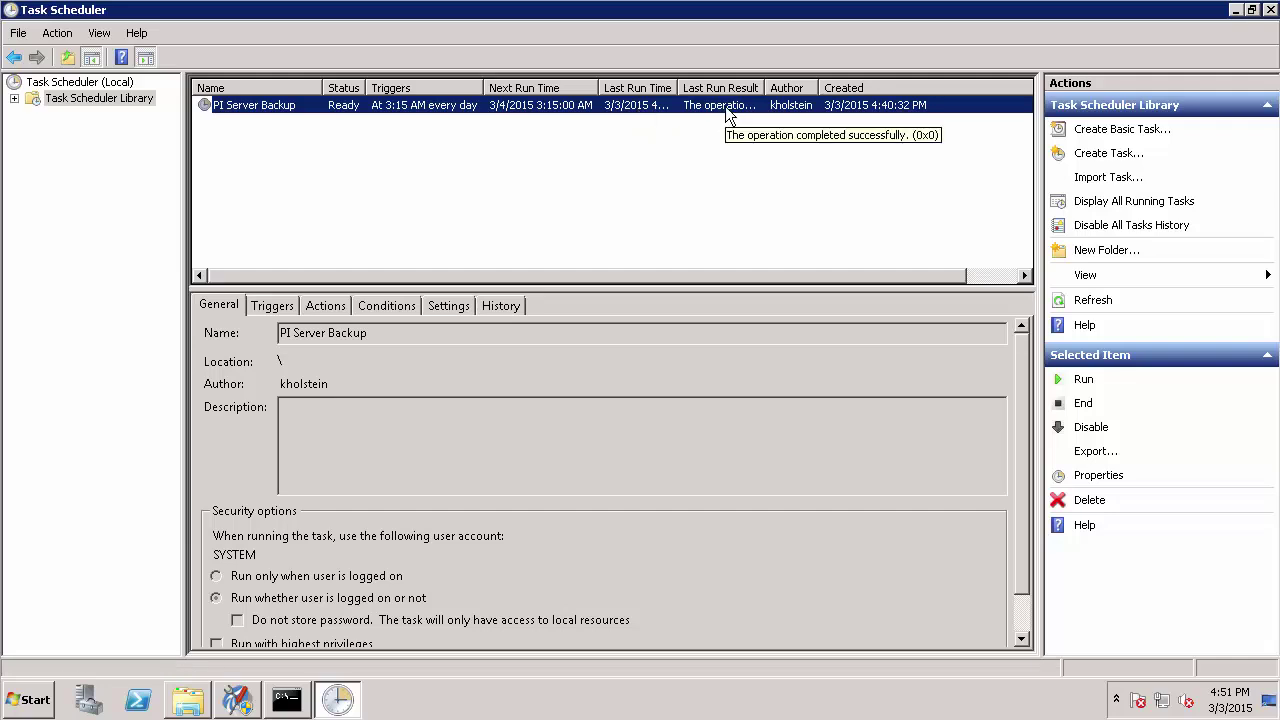
pyautogui.moveTo(630, 117); pyautogui.dragTo(631, 188)
pyautogui.moveTo(842, 123)
pyautogui.mouseDown()
pyautogui.moveTo(942, 150)
pyautogui.moveTo(897, 148)
pyautogui.moveTo(910, 145)
pyautogui.mouseUp()
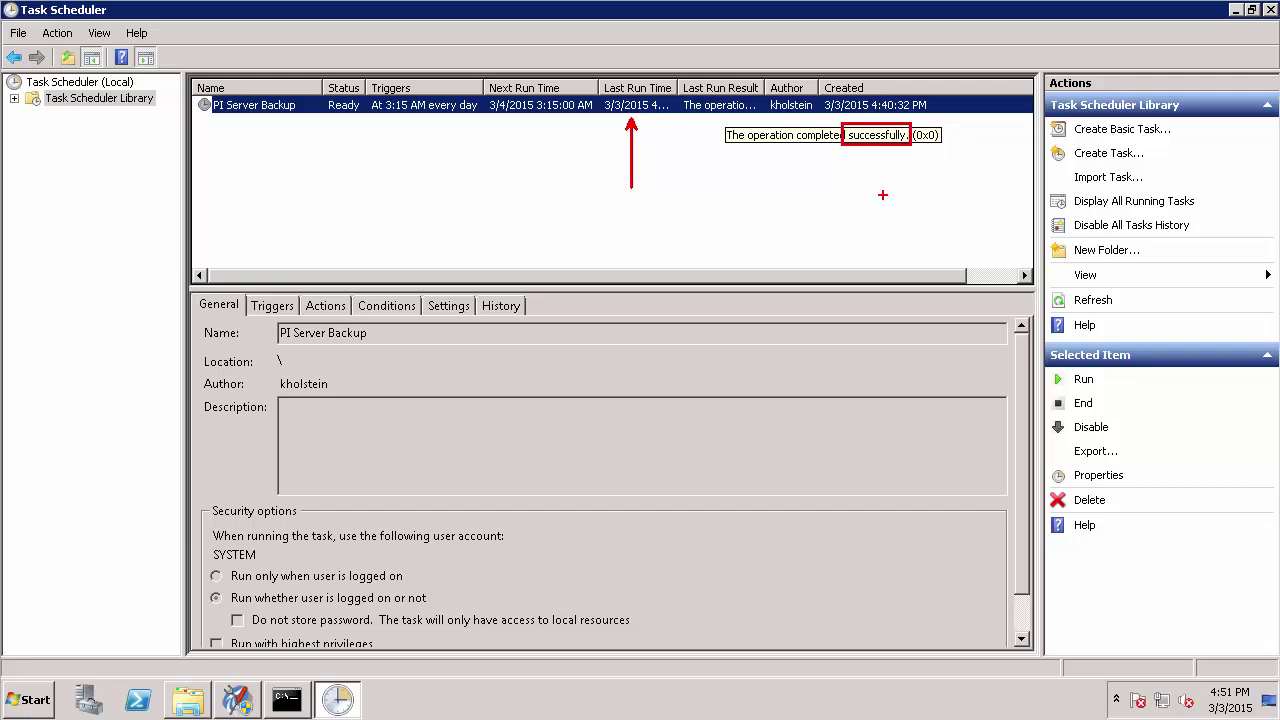
pyautogui.press('Escape')
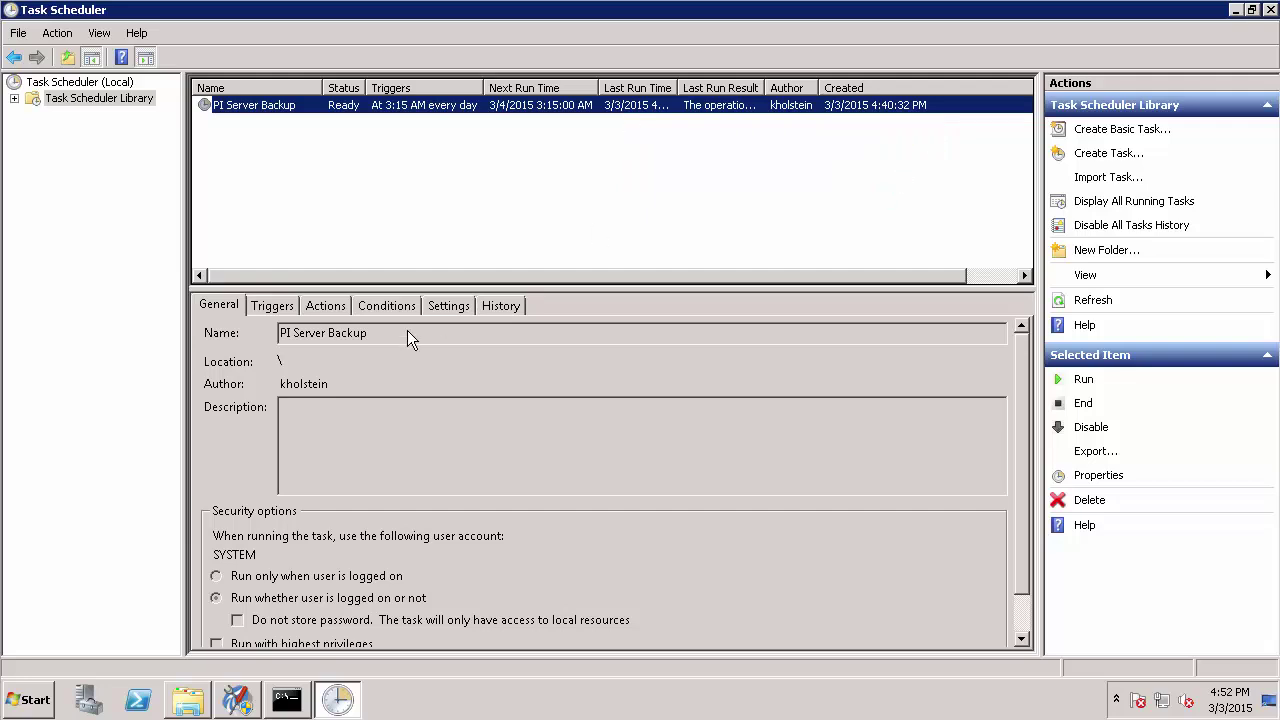
# Step: Browse Explorer to G:\PIBackups\Automated and highlight the pibackup_3-Mar-15_16.50.36.txt log file
pyautogui.click(186, 705)
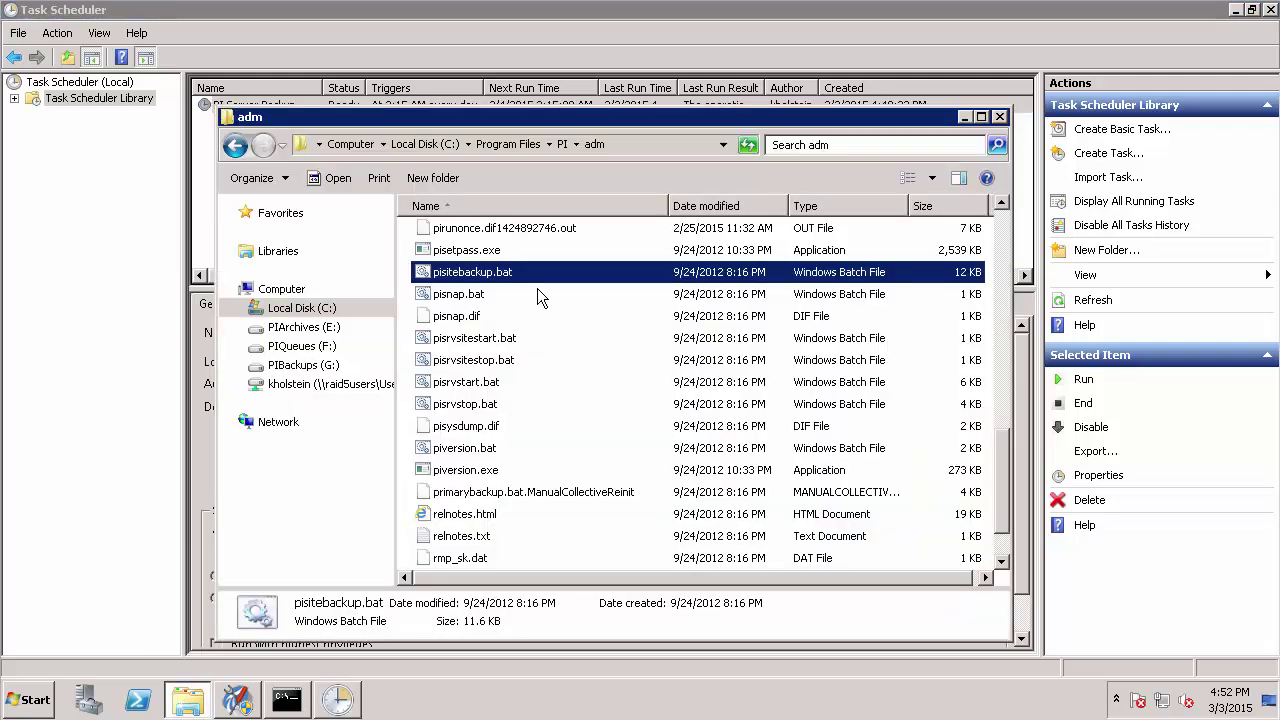
pyautogui.click(292, 367)
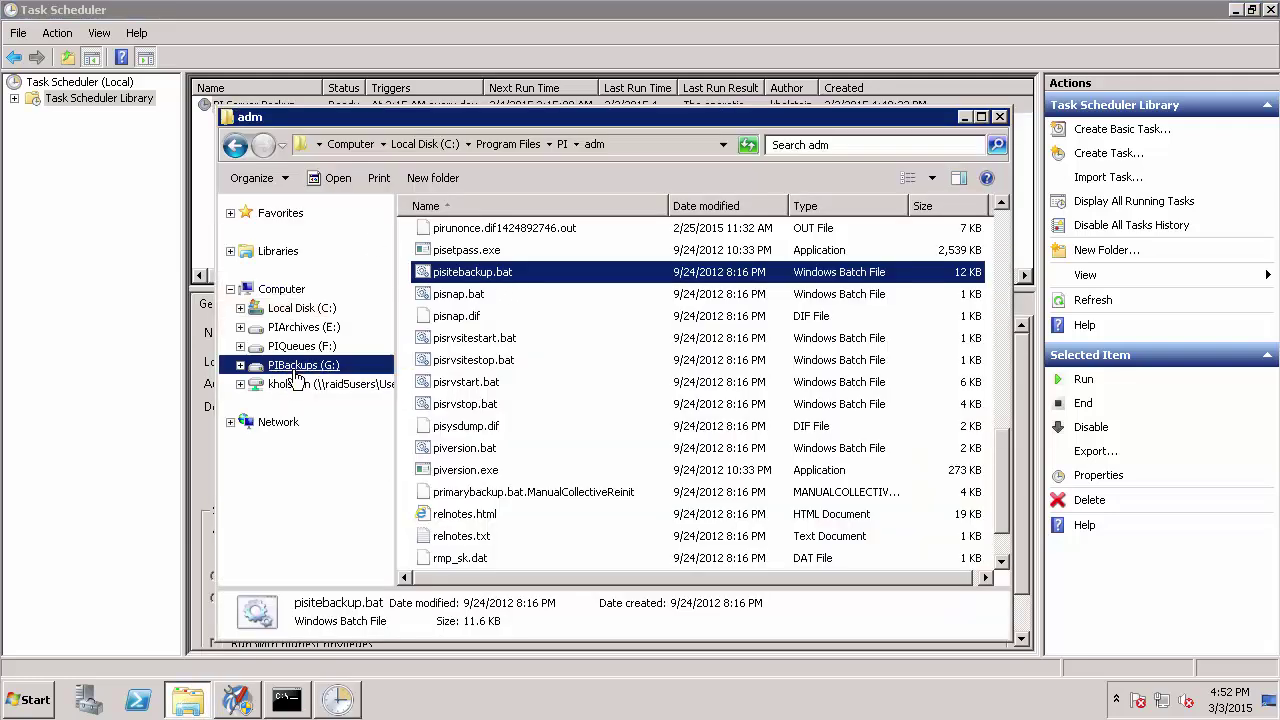
pyautogui.doubleClick(474, 242)
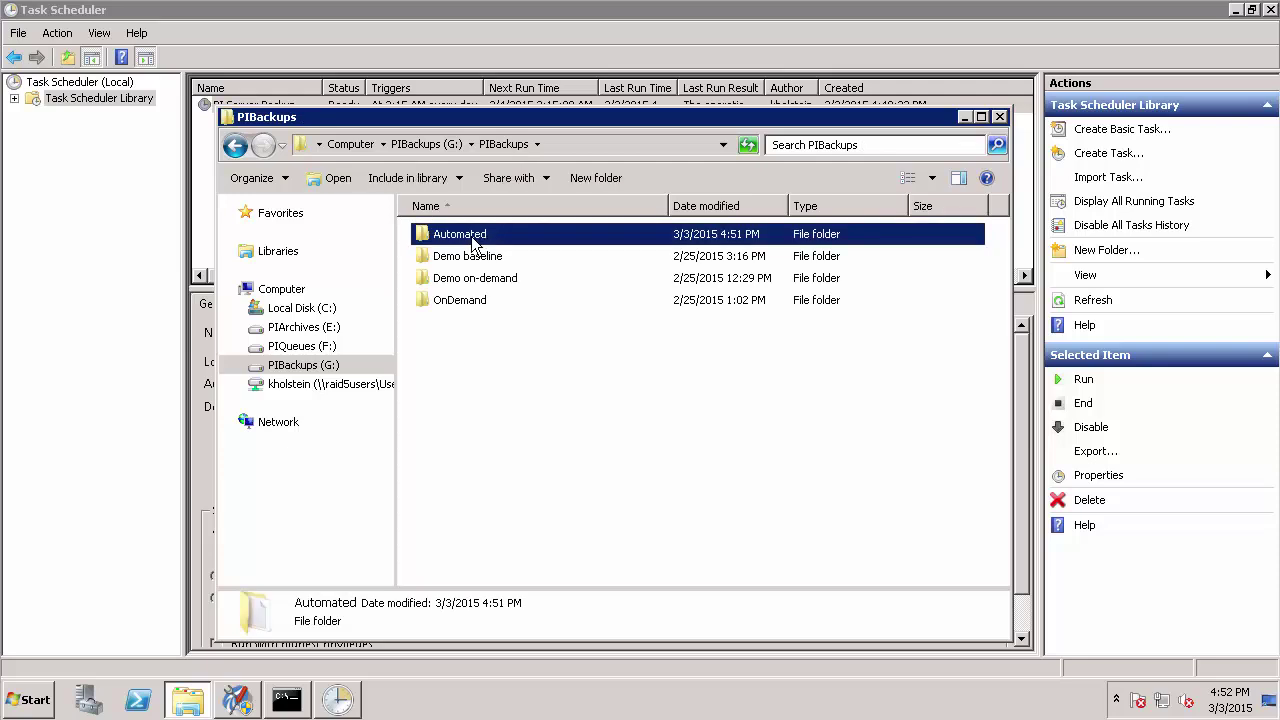
pyautogui.doubleClick(473, 241)
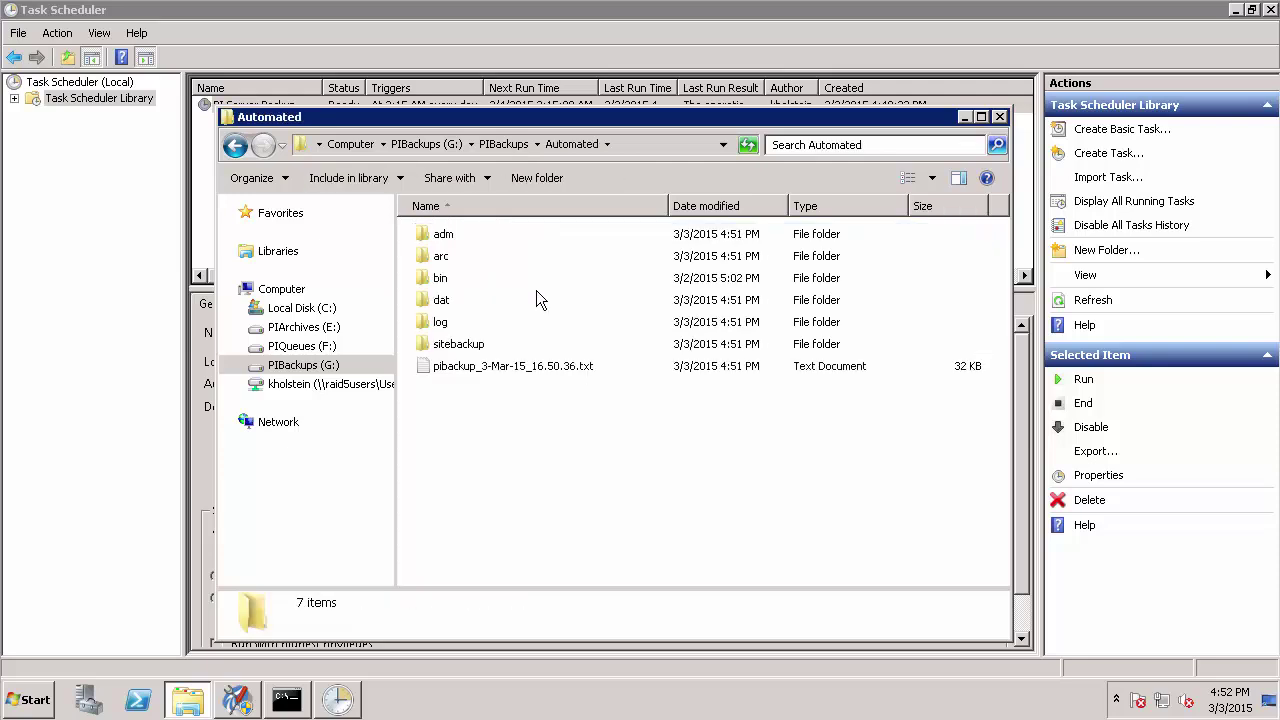
pyautogui.hotkey('ctrl', '2')
pyautogui.moveTo(605, 353); pyautogui.dragTo(446, 368)
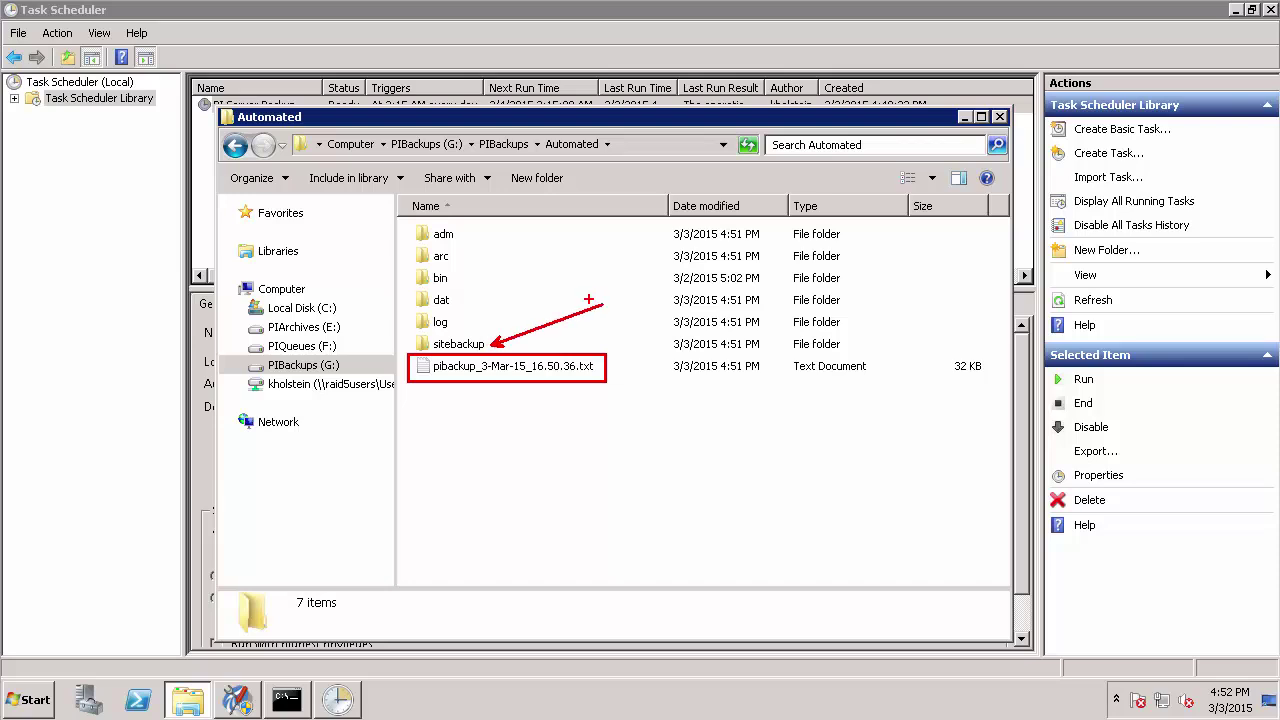
pyautogui.doubleClick(440, 345)
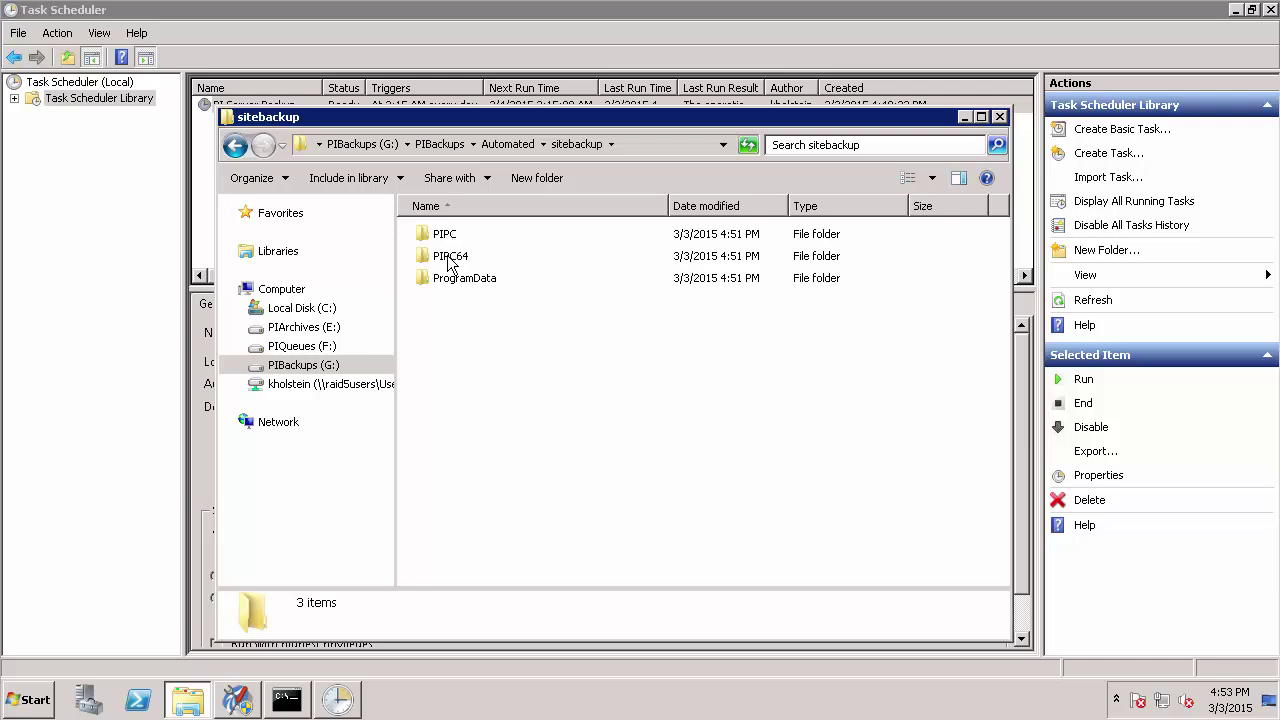
pyautogui.moveTo(475, 257)
pyautogui.click(500, 144)
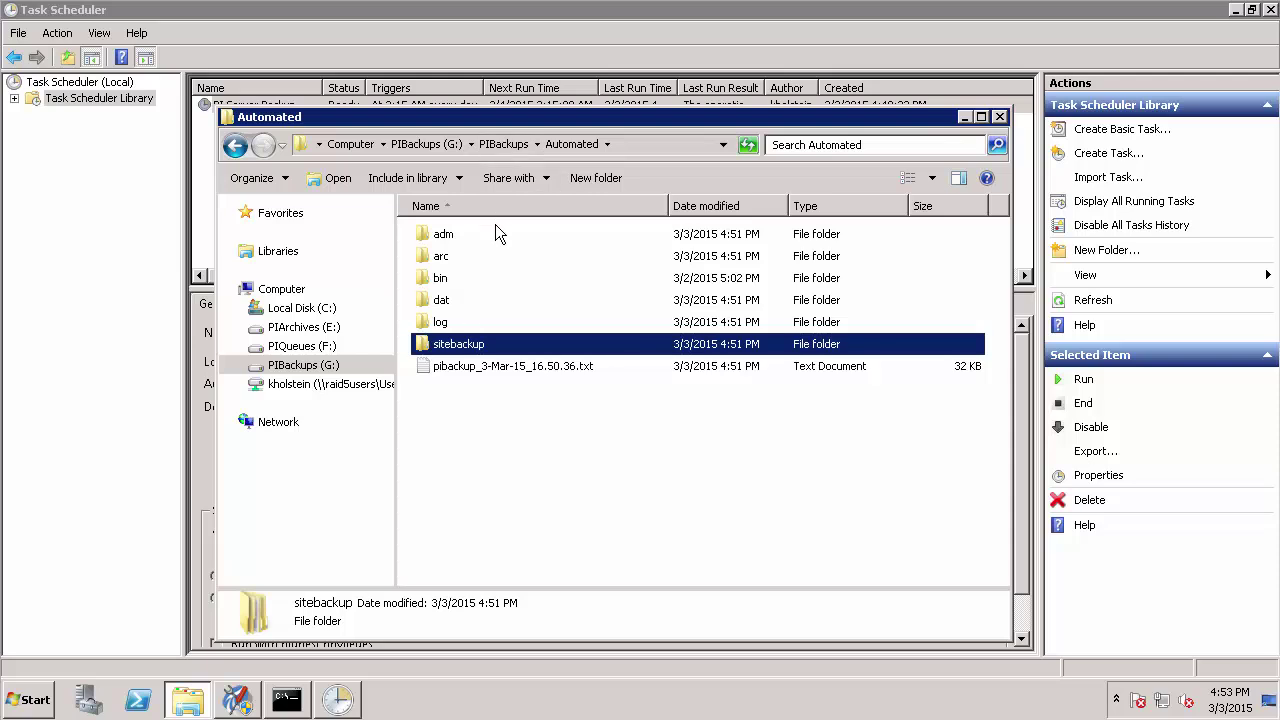